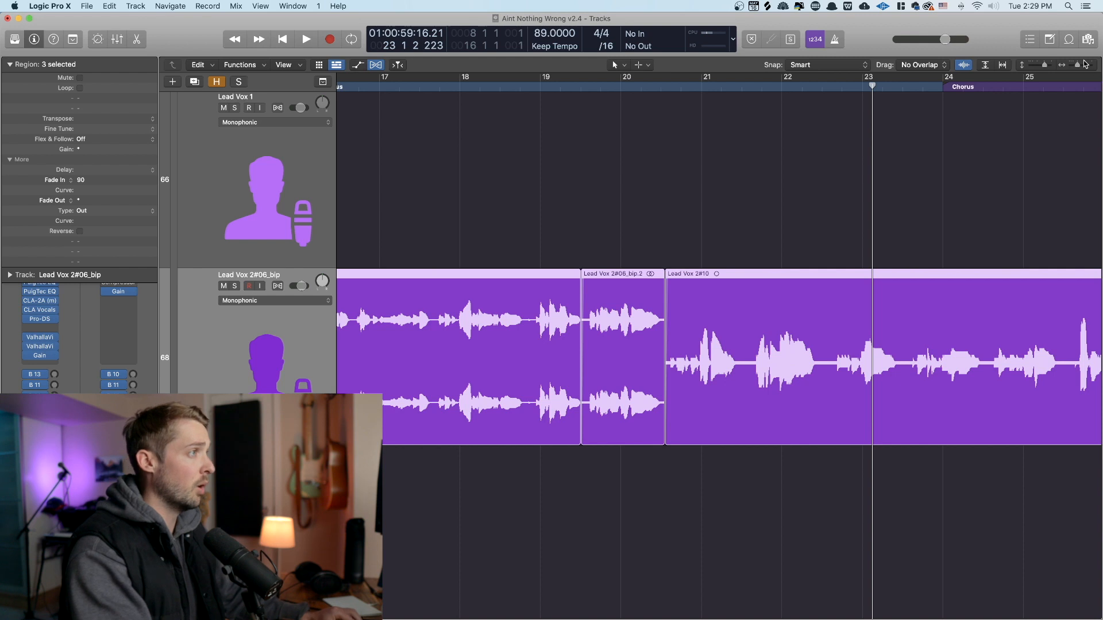
Add a long fade-out of about 6362 to the end of the Lead Vox 2#10 region
{"action": "left_click", "coordinate": [837, 553]}
{"action": "left_click", "coordinate": [718, 321]}
{"action": "scroll", "coordinate": [718, 316], "scroll_direction": "up", "scroll_amount": 3}
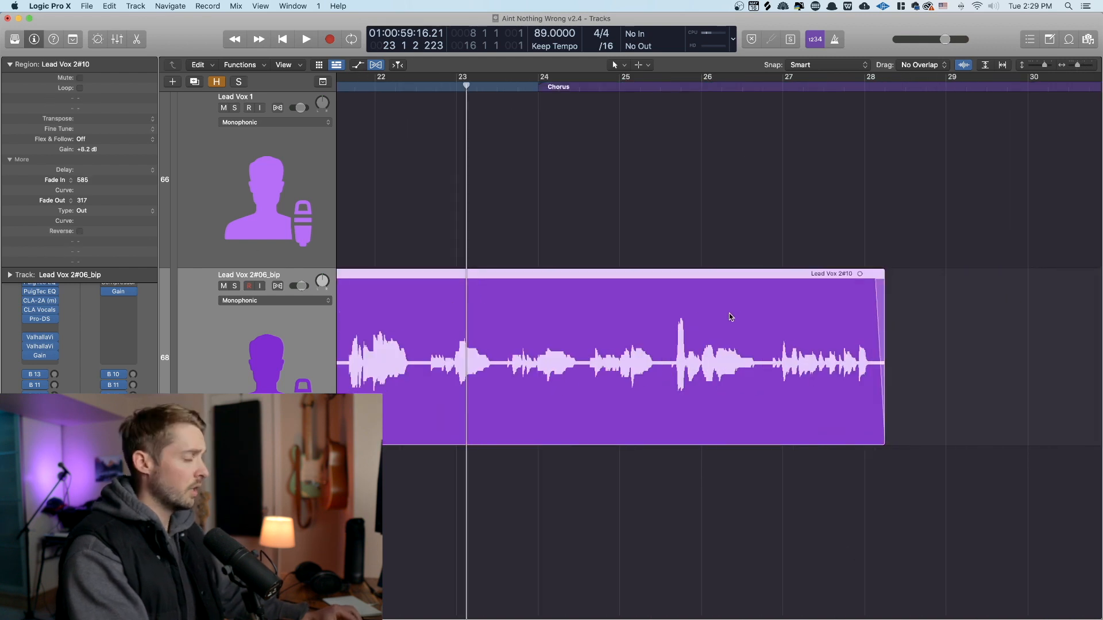
{"action": "scroll", "coordinate": [698, 304], "scroll_direction": "left", "scroll_amount": 1}
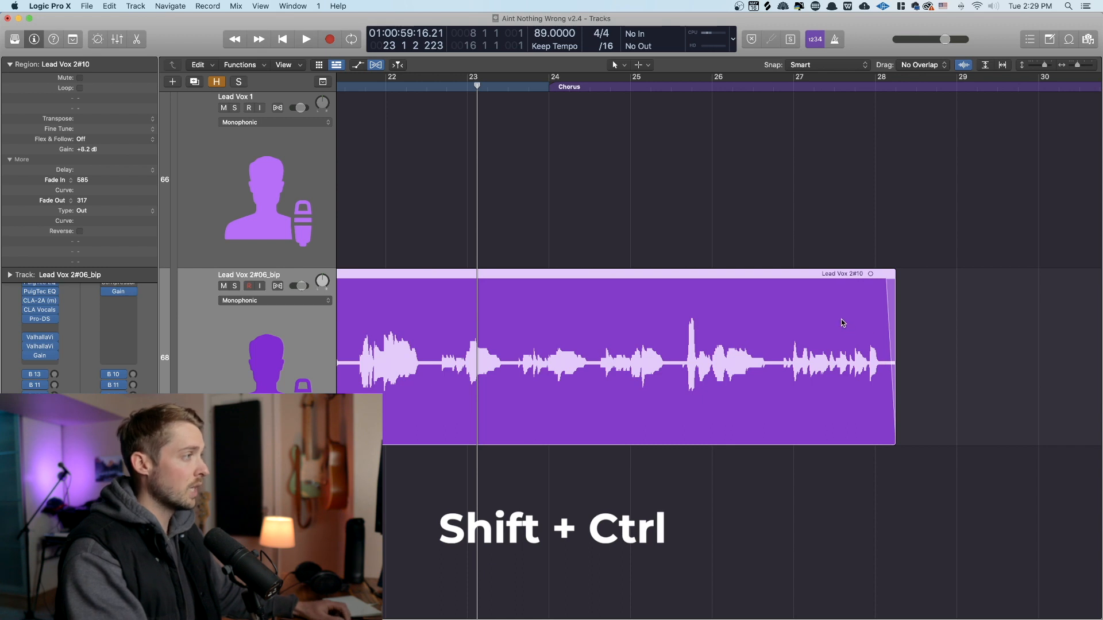
{"action": "left_click_drag", "start_coordinate": [841, 323], "coordinate": [897, 324]}
{"action": "scroll", "coordinate": [950, 317], "scroll_direction": "right", "scroll_amount": 5}
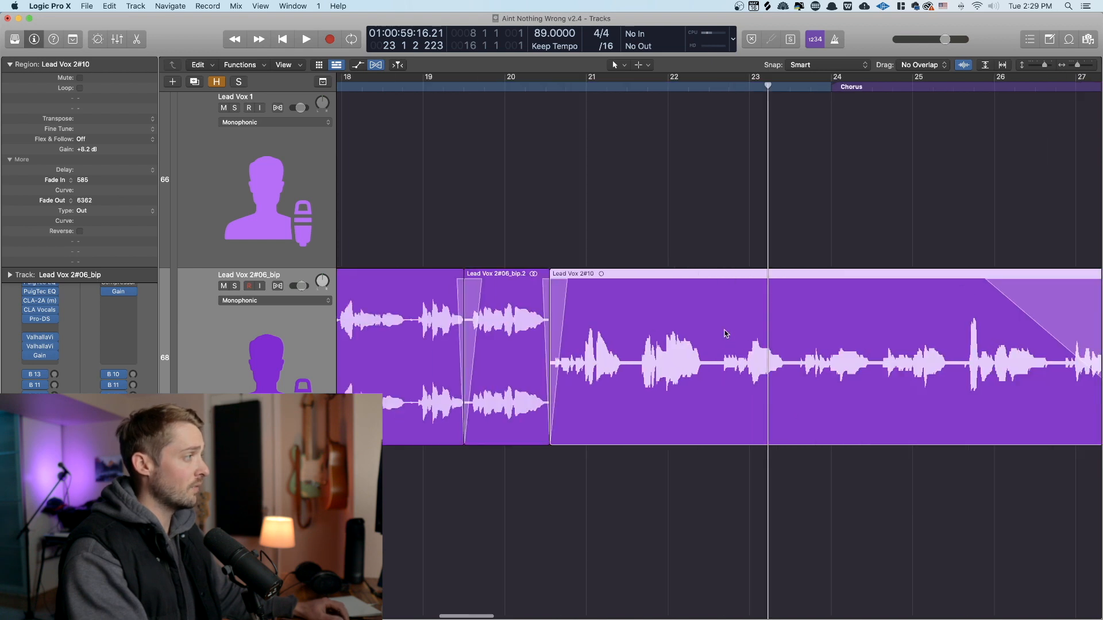
Crossfade the Lead Vox 2#06_bip.2 region into the adjoining Lead Vox 2#10 region
{"action": "scroll", "coordinate": [623, 505], "scroll_direction": "left", "scroll_amount": 1}
{"action": "left_click", "coordinate": [534, 364], "text": "shift"}
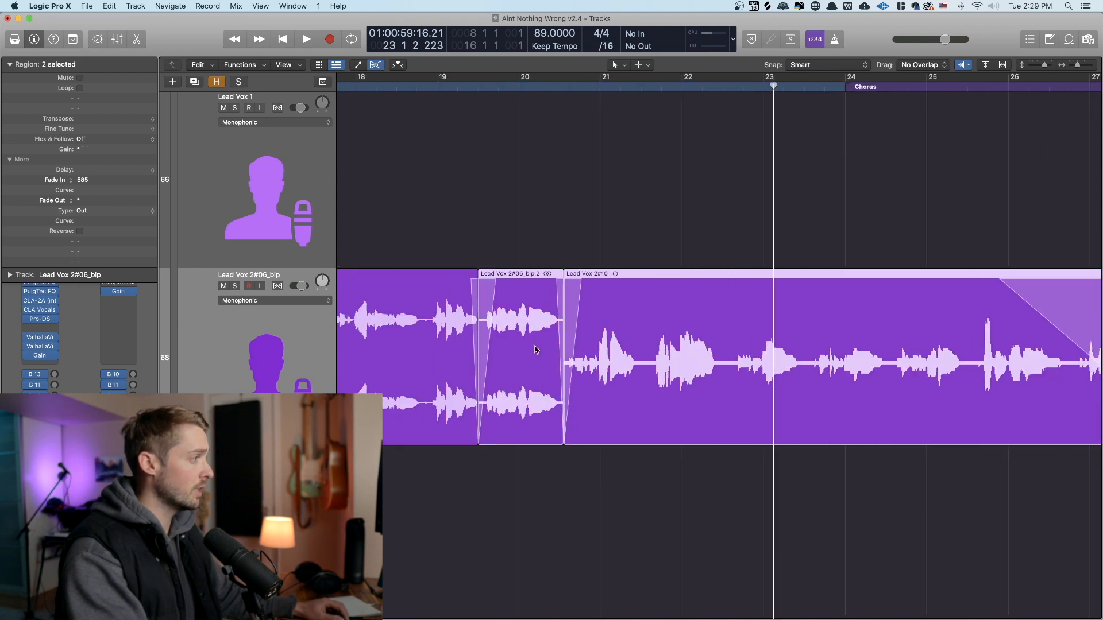
{"action": "left_click_drag", "start_coordinate": [534, 333], "coordinate": [613, 332]}
{"action": "scroll", "coordinate": [837, 325], "scroll_direction": "right", "scroll_amount": 5}
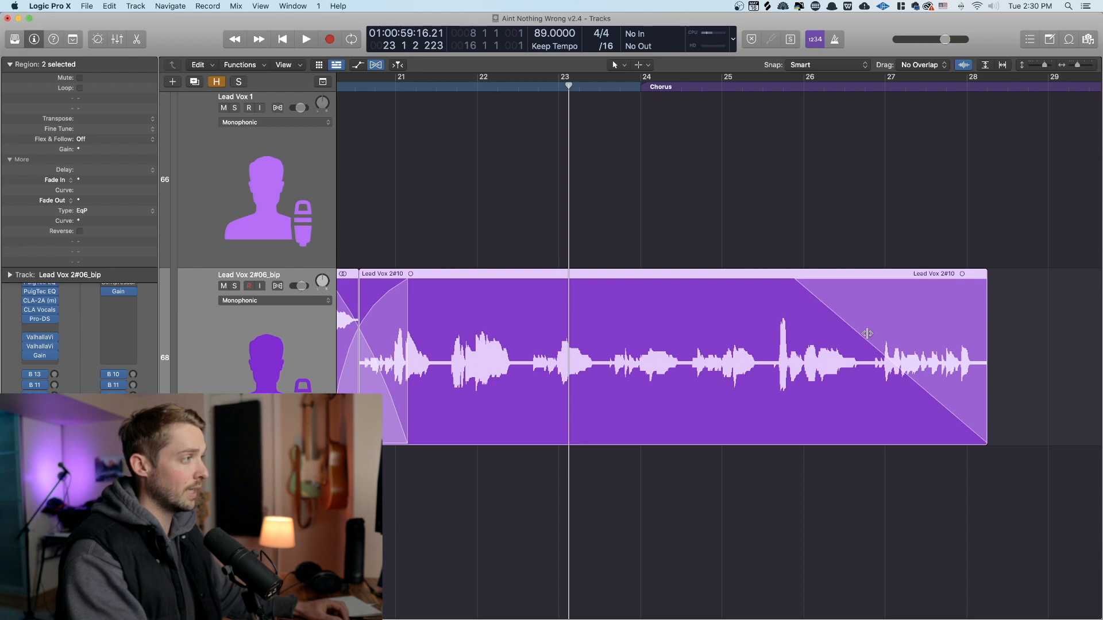
Bend the fade-out curve of the Lead Vox 2#10 region outward and remove that fade-out
{"action": "left_click_drag", "start_coordinate": [877, 347], "coordinate": [921, 316]}
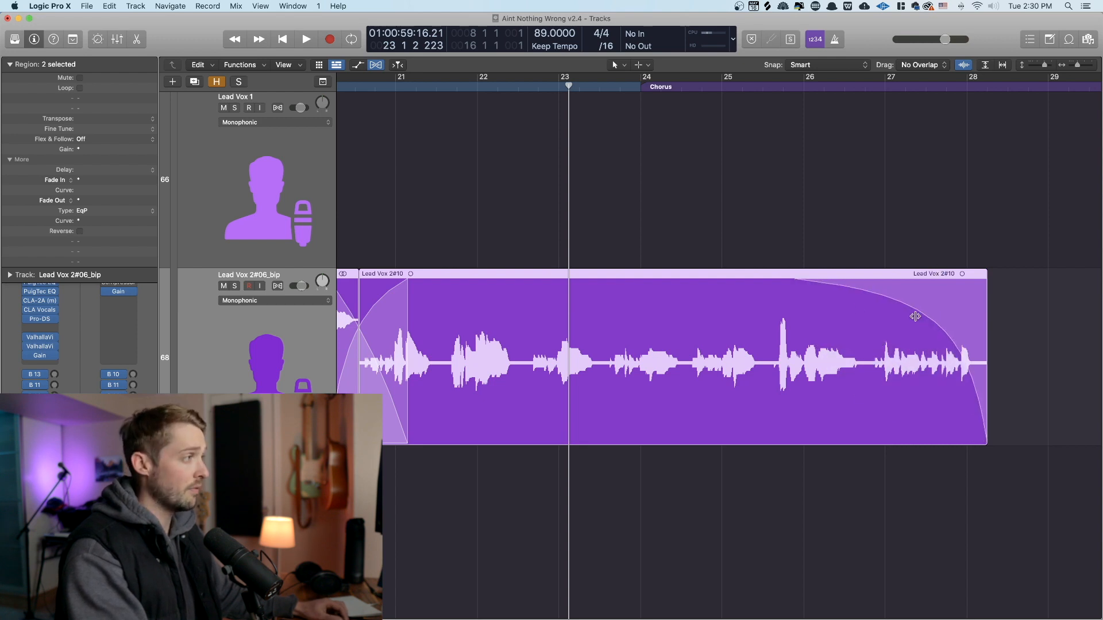
{"action": "left_click_drag", "start_coordinate": [795, 280], "coordinate": [840, 279]}
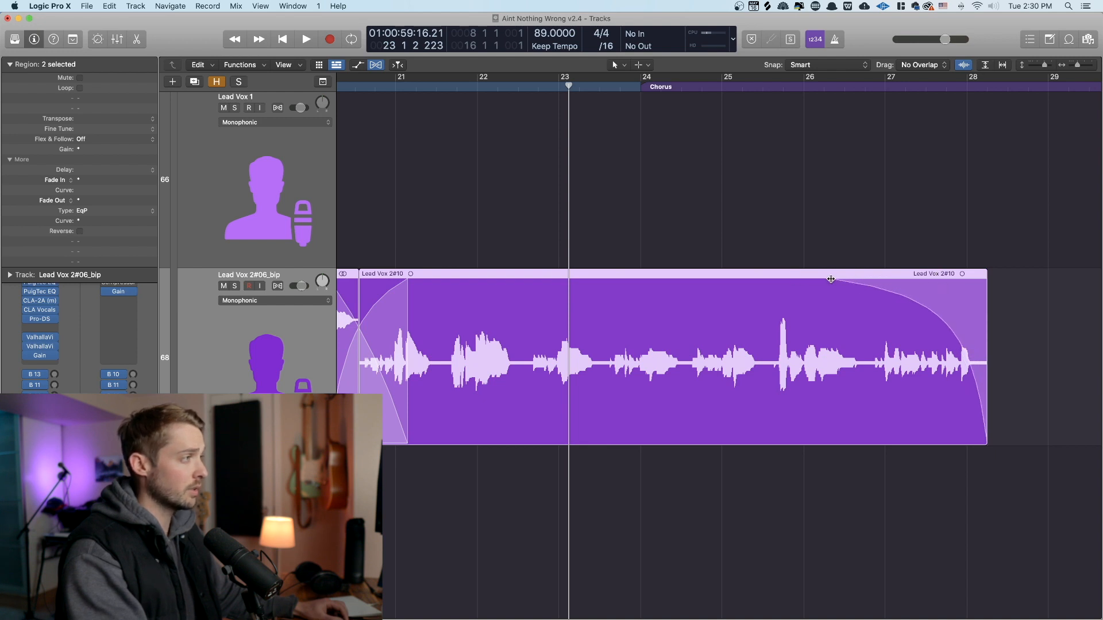
{"action": "left_click_drag", "start_coordinate": [999, 280], "coordinate": [1094, 271]}
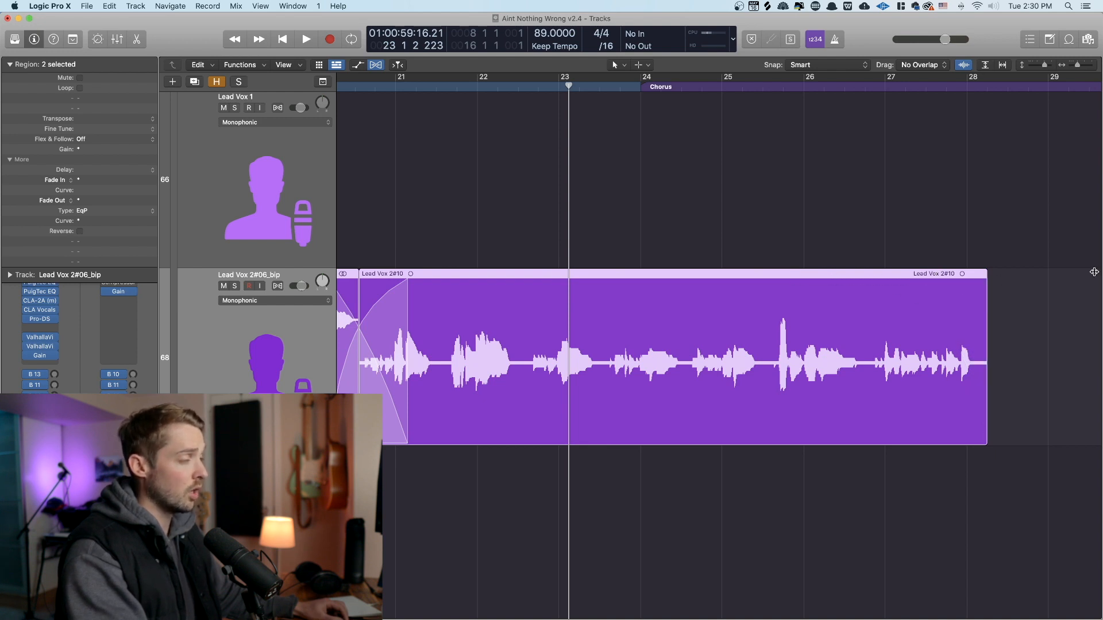
{"action": "scroll", "coordinate": [710, 345], "scroll_direction": "left", "scroll_amount": 3}
{"action": "left_click", "coordinate": [833, 335]}
{"action": "scroll", "coordinate": [835, 333], "scroll_direction": "right", "scroll_amount": 5}
{"action": "scroll", "coordinate": [836, 332], "scroll_direction": "left", "scroll_amount": 5}
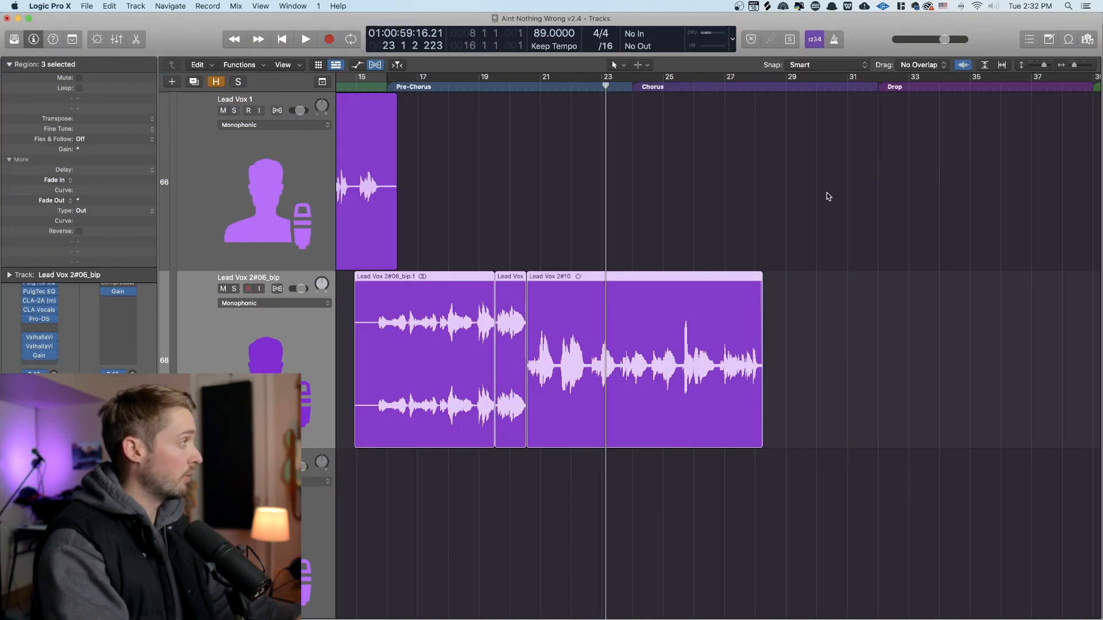
Customize the control bar to include the Low Latency Mode control among its modes and functions
{"action": "left_click", "coordinate": [208, 7]}
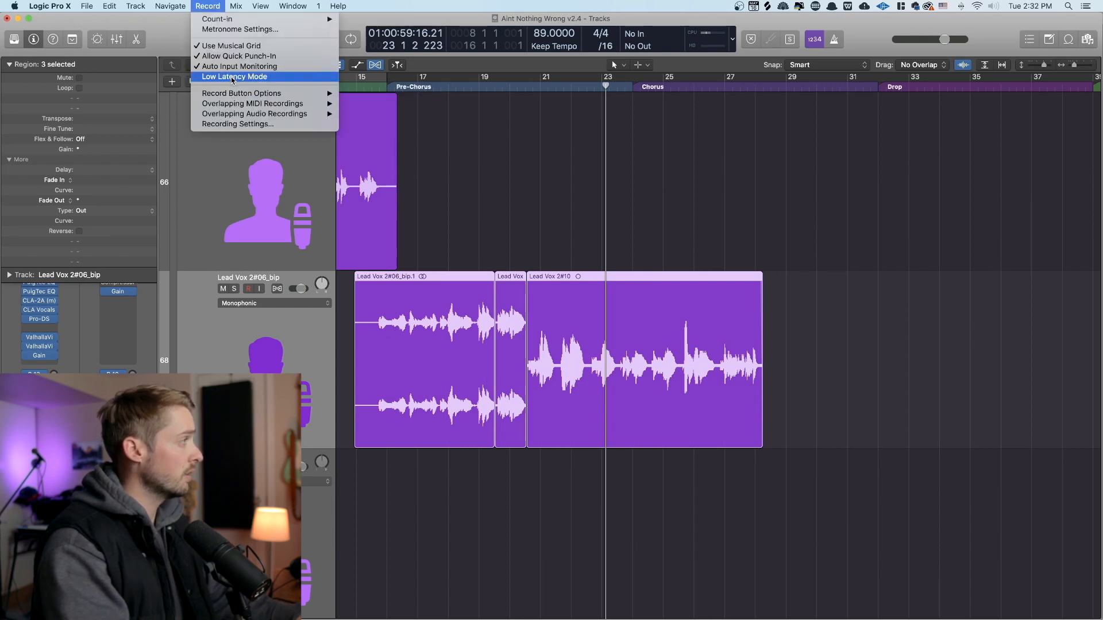
{"action": "left_click", "coordinate": [584, 134]}
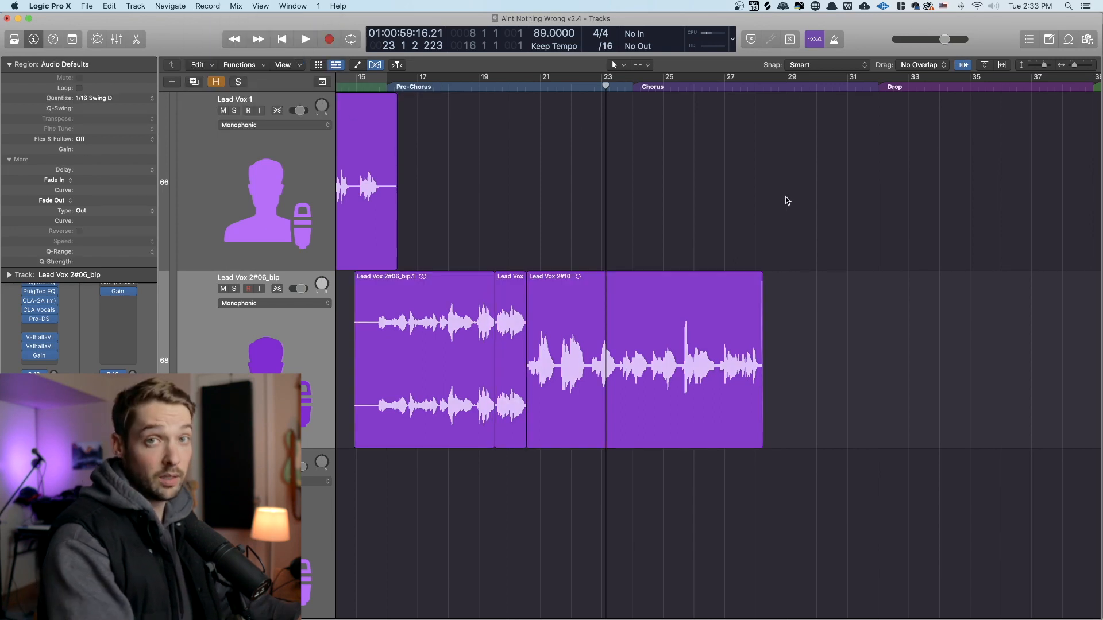
{"action": "right_click", "coordinate": [732, 34]}
{"action": "left_click", "coordinate": [775, 55]}
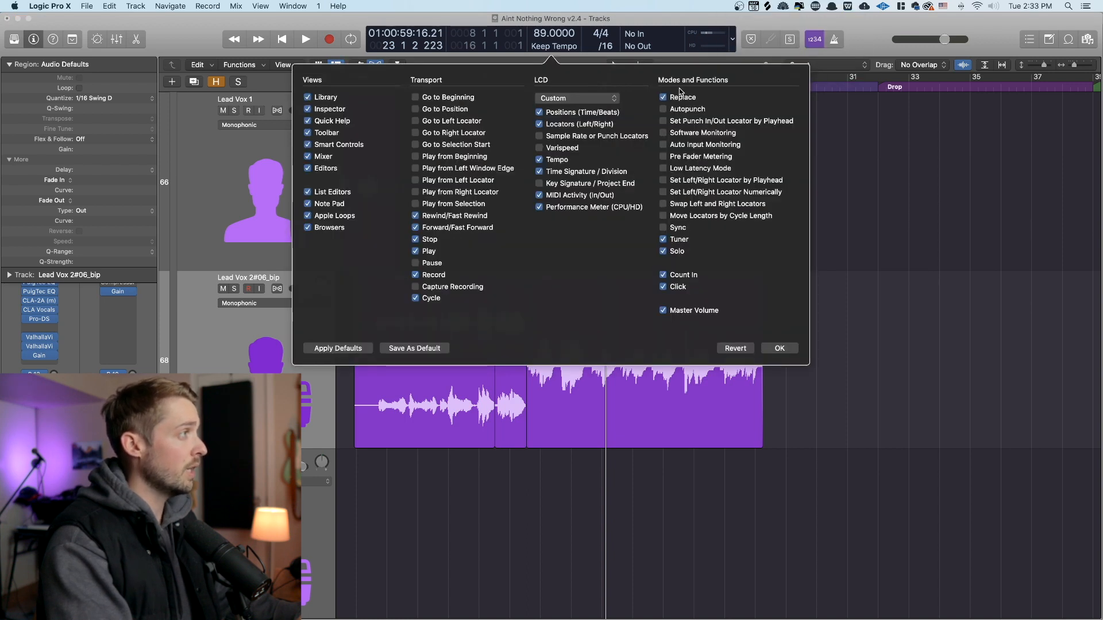
{"action": "left_click", "coordinate": [663, 169]}
{"action": "key", "text": "Return"}
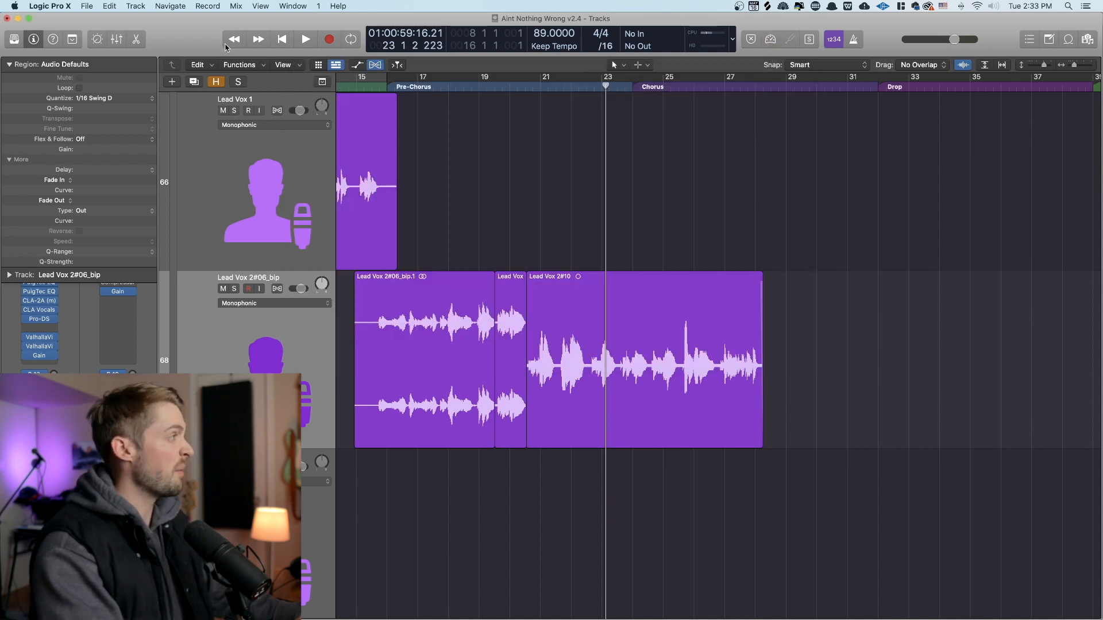
{"action": "left_click", "coordinate": [210, 7]}
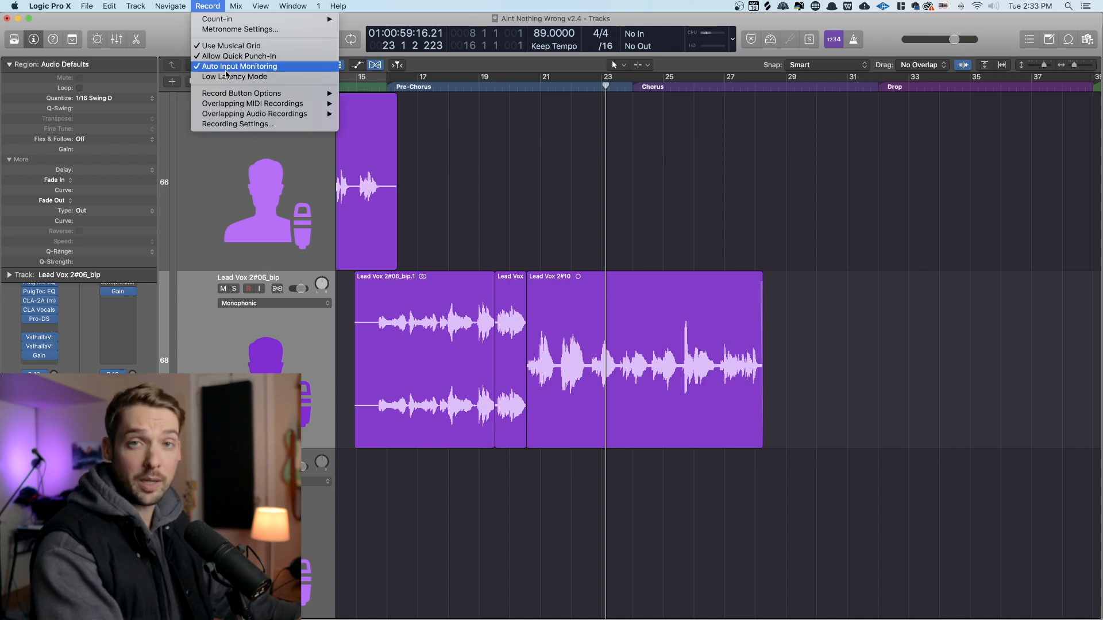
{"action": "mouse_move", "coordinate": [231, 95]}
{"action": "left_click", "coordinate": [747, 138]}
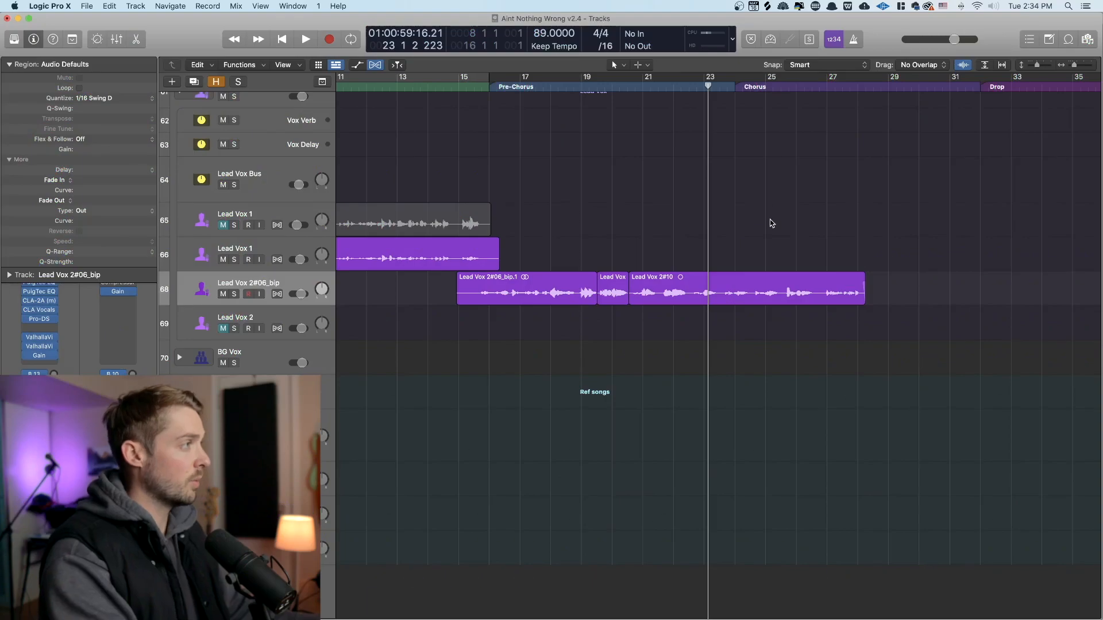
{"action": "left_click", "coordinate": [648, 68]}
{"action": "left_click", "coordinate": [670, 65]}
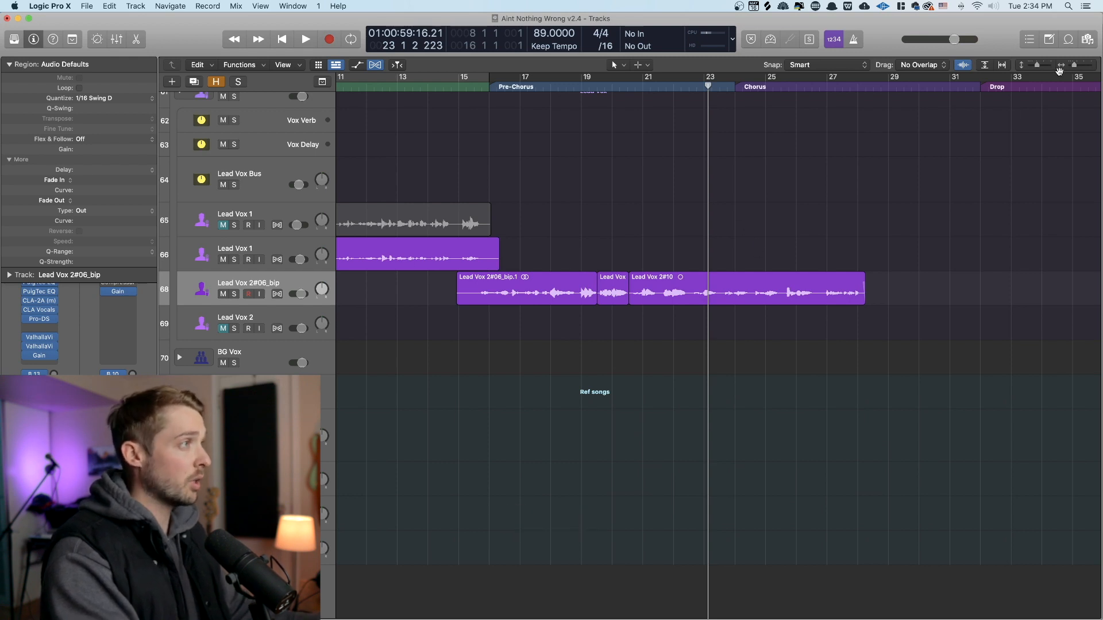
Select the six electric guitar regions lying between bars 20 and 28
{"action": "left_click_drag", "start_coordinate": [1074, 67], "coordinate": [1070, 66]}
{"action": "scroll", "coordinate": [679, 188], "scroll_direction": "up", "scroll_amount": 15}
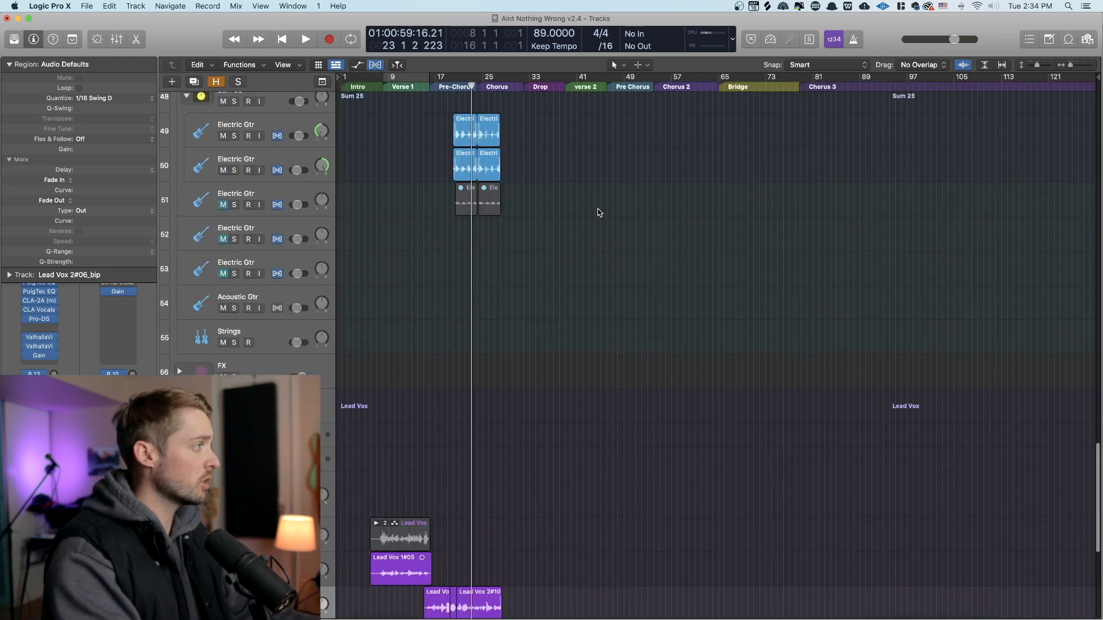
{"action": "left_click_drag", "start_coordinate": [1071, 66], "coordinate": [1076, 65]}
{"action": "scroll", "coordinate": [800, 332], "scroll_direction": "left", "scroll_amount": 2}
{"action": "left_click_drag", "start_coordinate": [870, 510], "coordinate": [458, 232]}
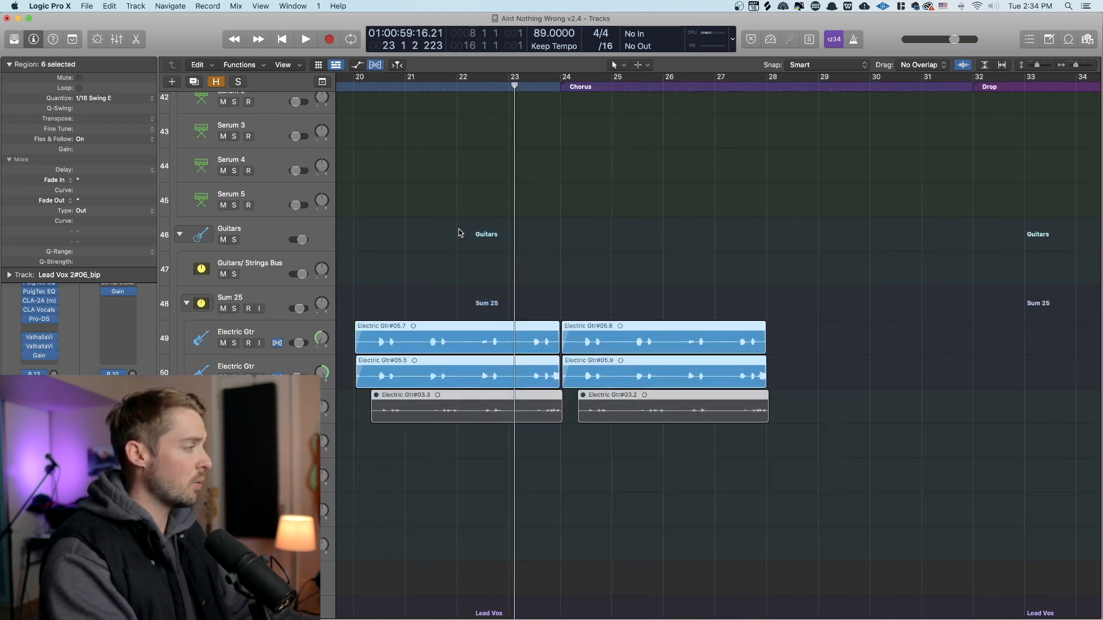
Marquee-select the electric guitar regions from about bar 26 past their ends, and clear the selection
{"action": "scroll", "coordinate": [743, 395], "scroll_direction": "left", "scroll_amount": 3}
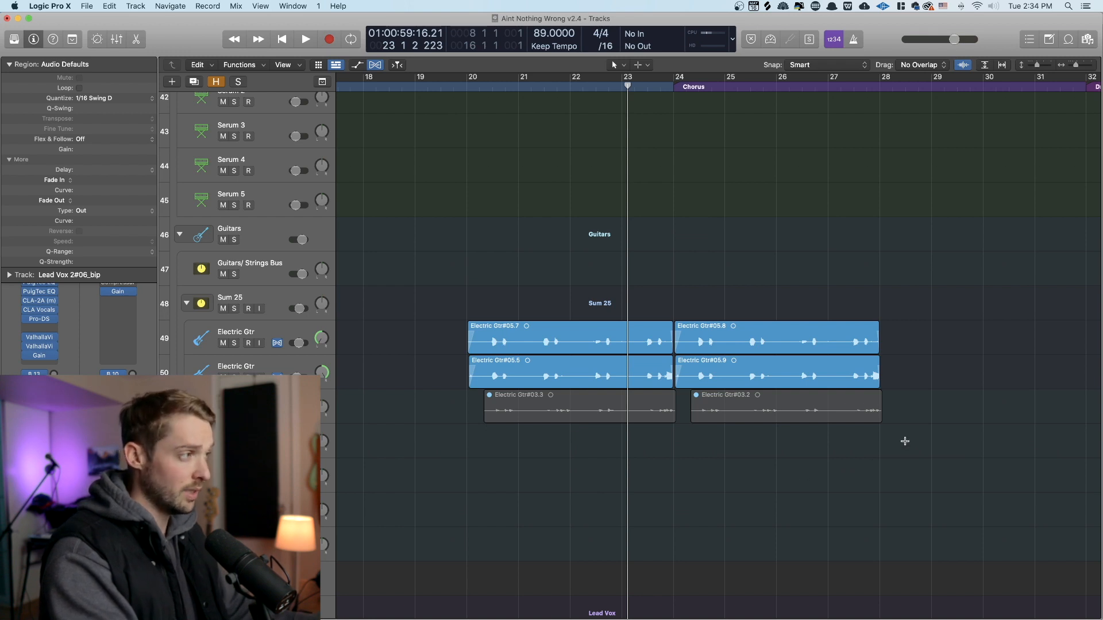
{"action": "left_click_drag", "start_coordinate": [922, 444], "coordinate": [776, 309]}
{"action": "left_click", "coordinate": [820, 354]}
{"action": "scroll", "coordinate": [822, 357], "scroll_direction": "right", "scroll_amount": 3}
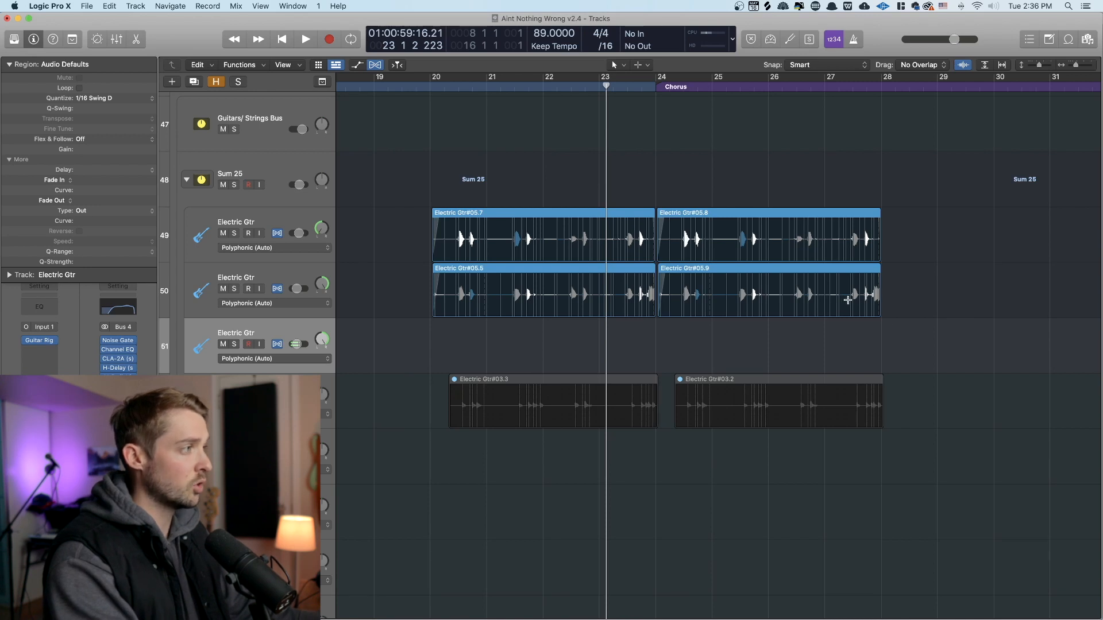
Marquee-select the end of the Electric Gtr#05.9 region from about bar 27.5 and clear the selection
{"action": "left_click_drag", "start_coordinate": [848, 300], "coordinate": [922, 310]}
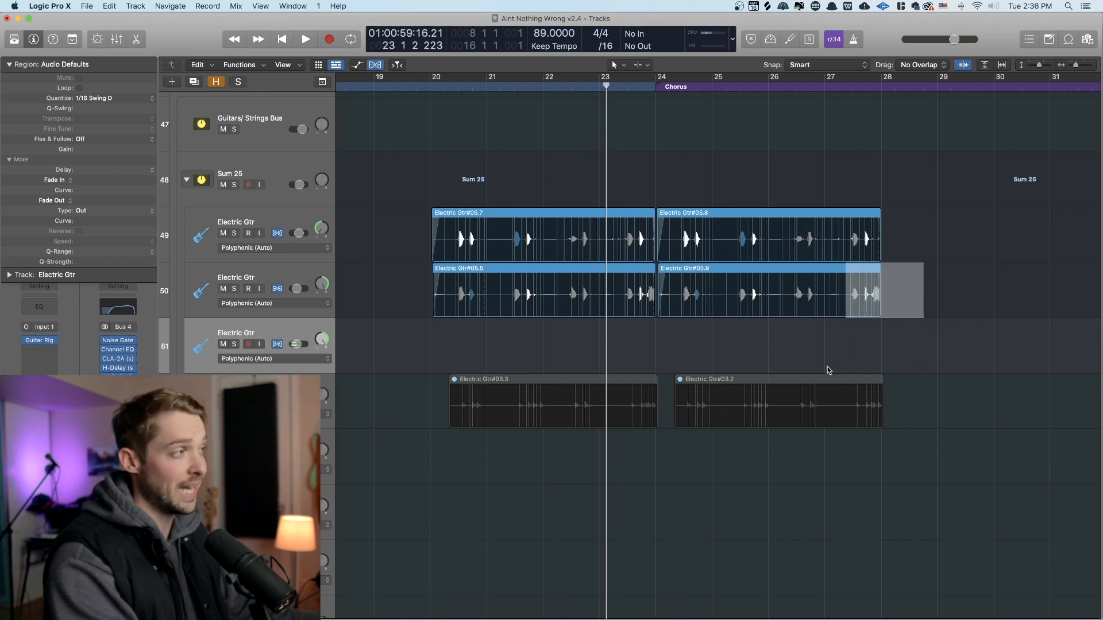
{"action": "scroll", "coordinate": [988, 371], "scroll_direction": "right", "scroll_amount": 3}
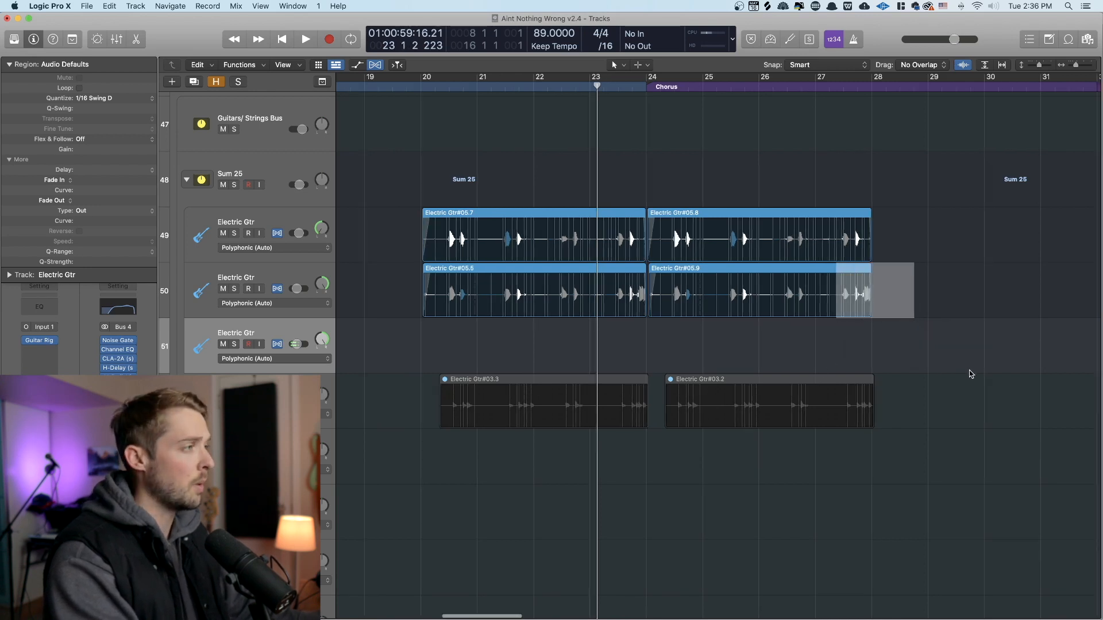
{"action": "left_click", "coordinate": [831, 296]}
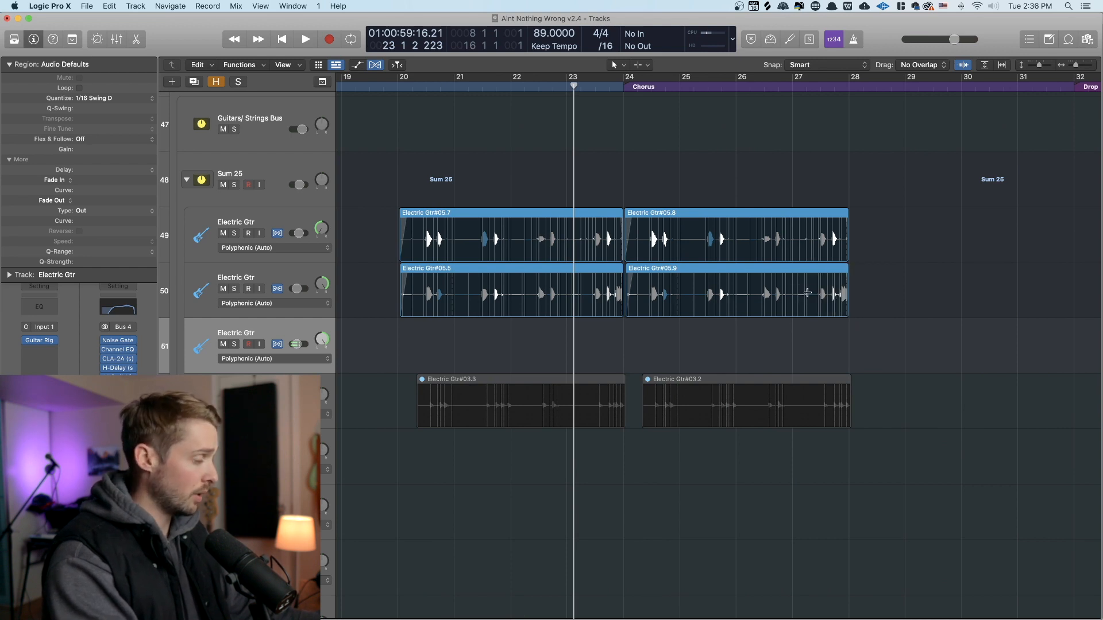
Marquee-select the last notes of the Electric Gtr#05.9 region and place that section on the empty electric guitar track below
{"action": "left_click_drag", "start_coordinate": [808, 293], "coordinate": [883, 313]}
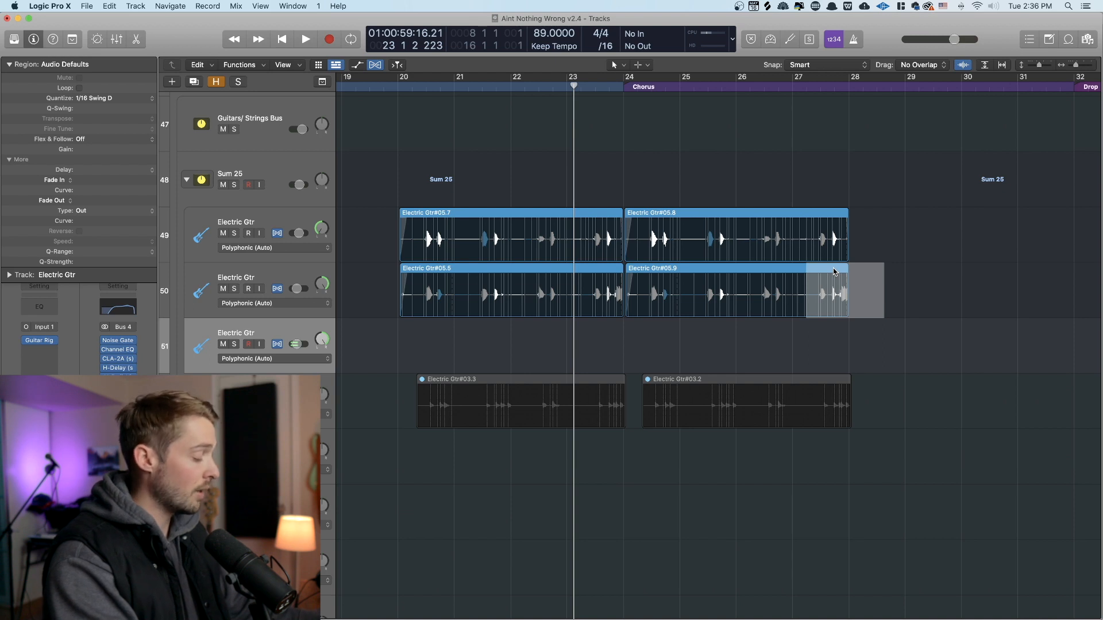
{"action": "left_click_drag", "start_coordinate": [834, 272], "coordinate": [836, 344]}
{"action": "left_click", "coordinate": [860, 296]}
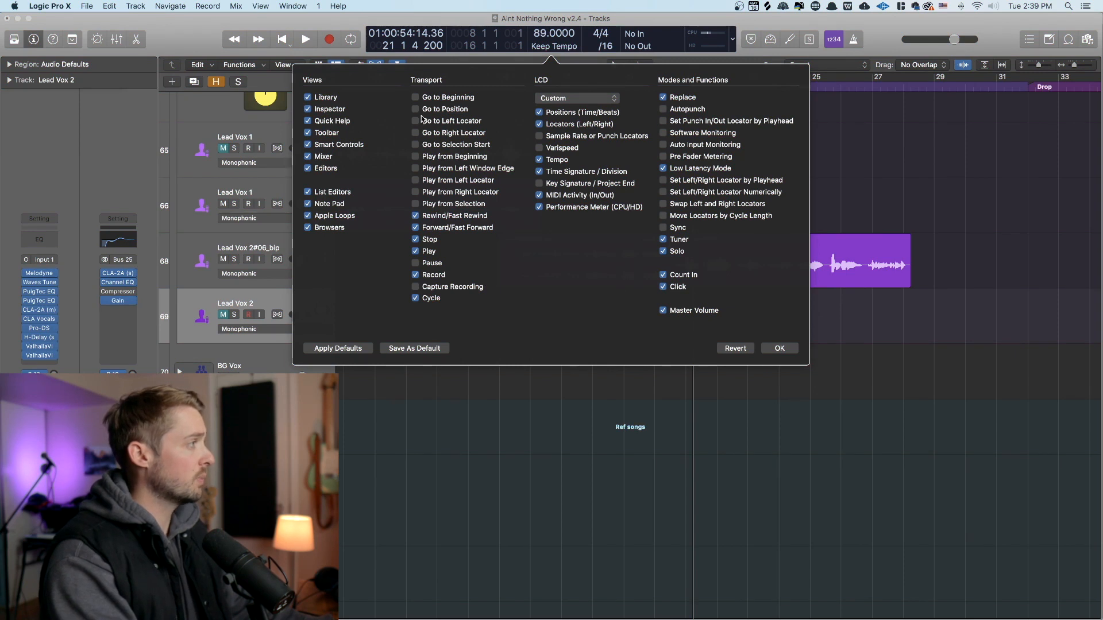
Apply the control bar customization with Capture Recording added and play the project from the start of the Pre-Chorus at bar 16
{"action": "left_click", "coordinate": [779, 347]}
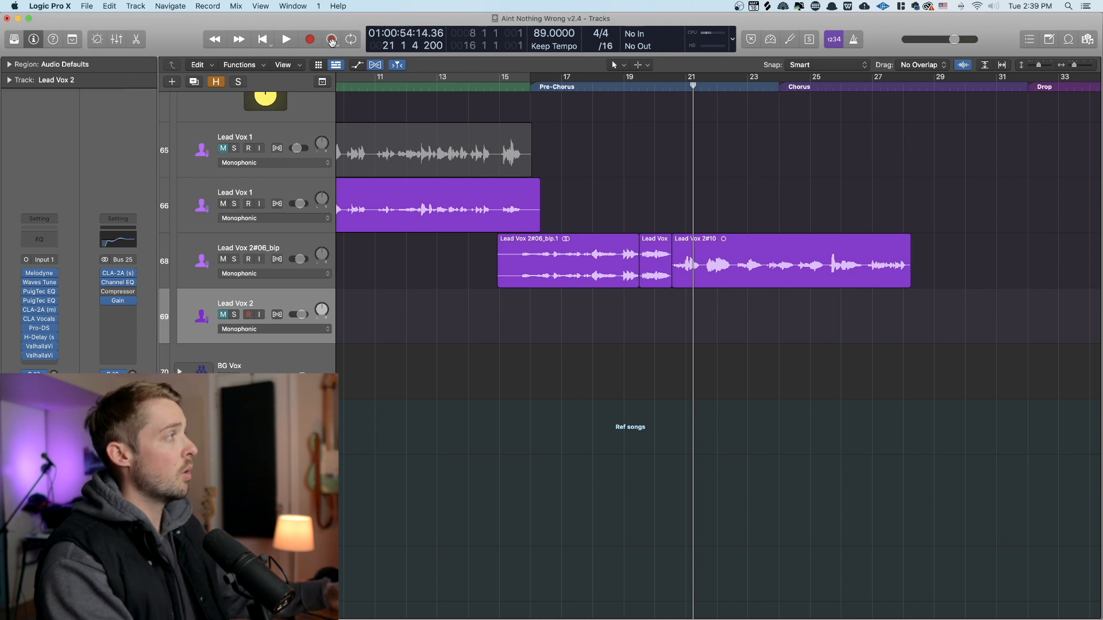
{"action": "left_click", "coordinate": [540, 86]}
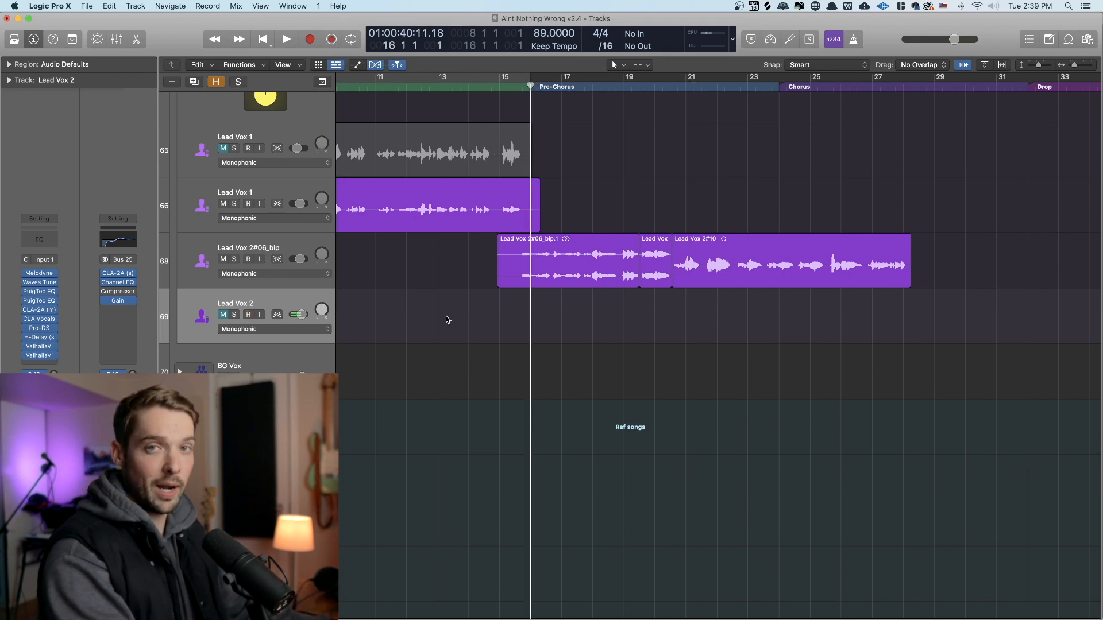
{"action": "key", "text": "space"}
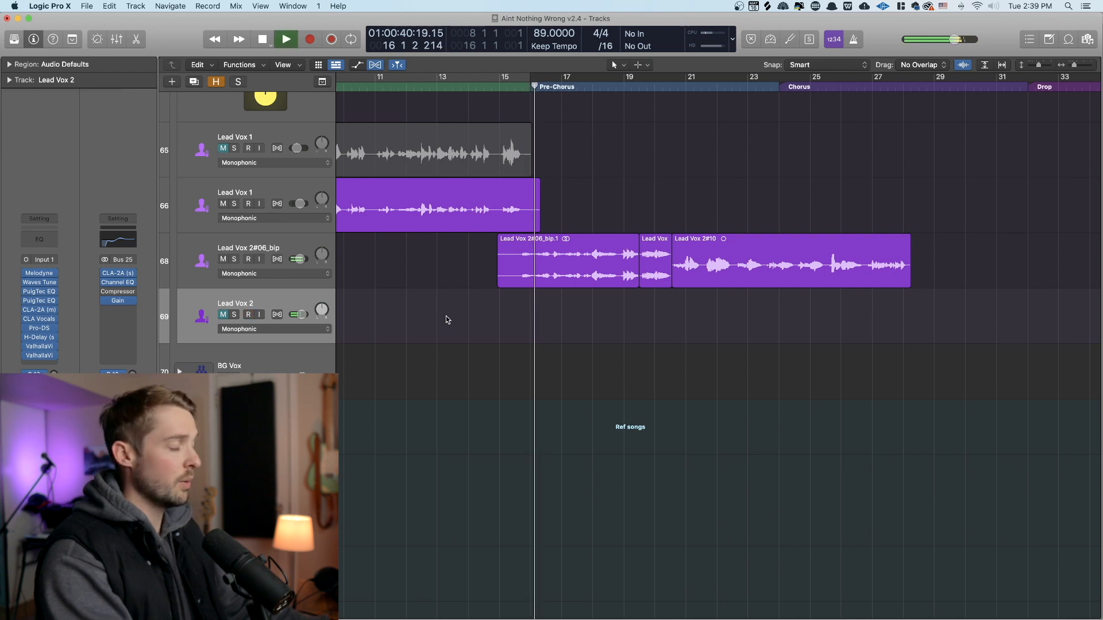
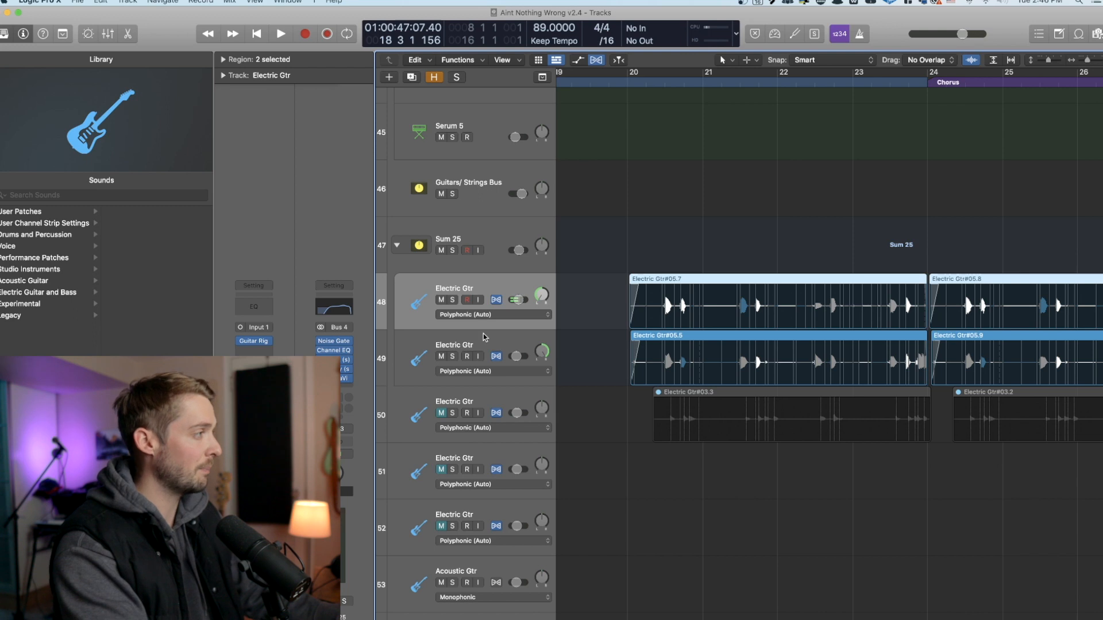
Review the two electric guitar tracks inside the Sum 25 stack, collapsing and expanding the stack
{"action": "left_click", "coordinate": [497, 279]}
{"action": "left_click", "coordinate": [490, 340]}
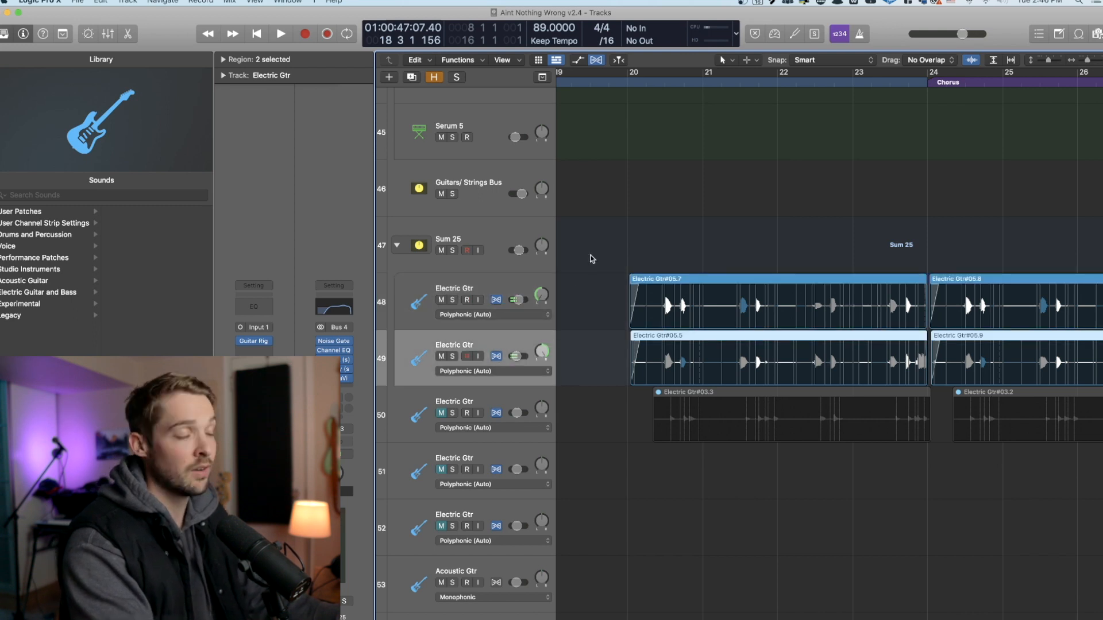
{"action": "left_click", "coordinate": [397, 245]}
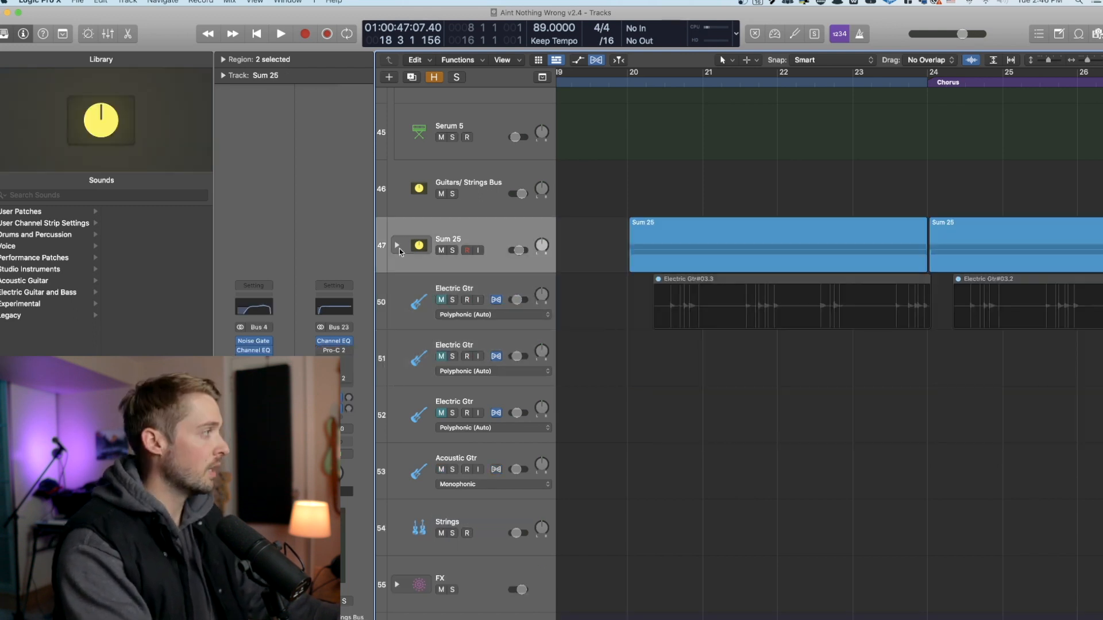
{"action": "left_click", "coordinate": [397, 246]}
{"action": "left_click", "coordinate": [397, 245]}
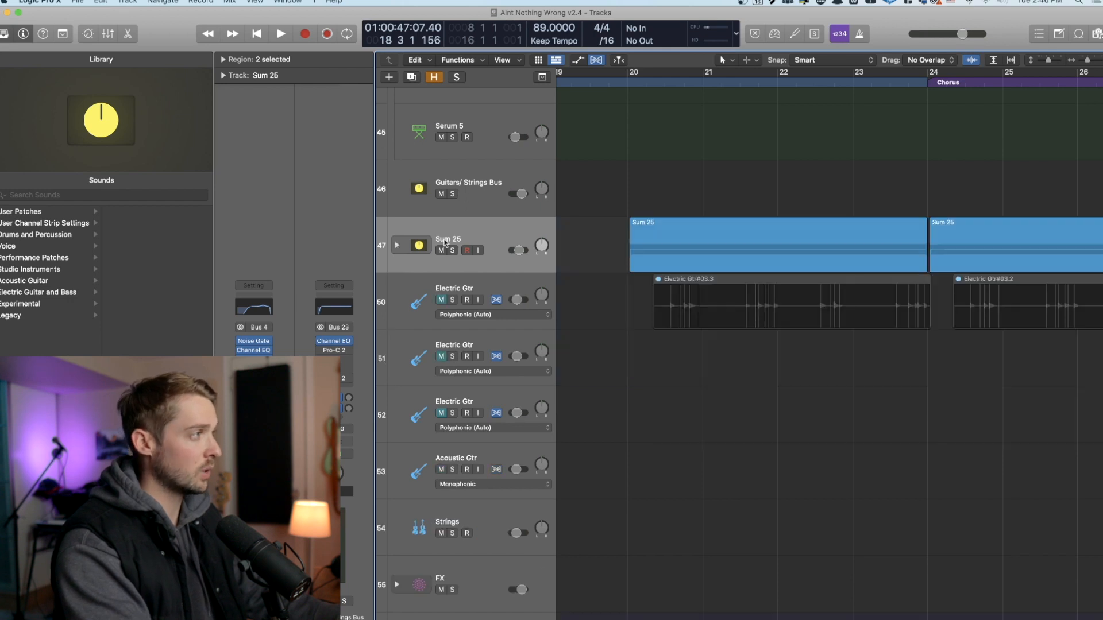
{"action": "left_click", "coordinate": [397, 246]}
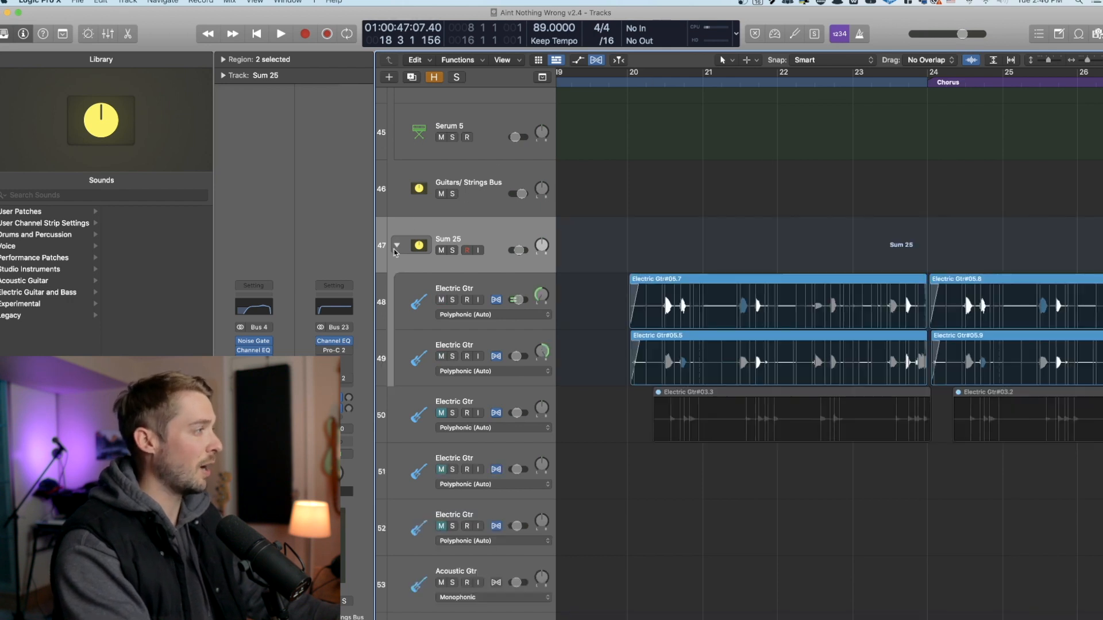
Expand the FX track stack to view its bus and sample tracks, and collapse it again
{"action": "scroll", "coordinate": [502, 272], "scroll_direction": "down", "scroll_amount": 6}
{"action": "scroll", "coordinate": [511, 289], "scroll_direction": "down", "scroll_amount": 4}
{"action": "left_click", "coordinate": [397, 223]}
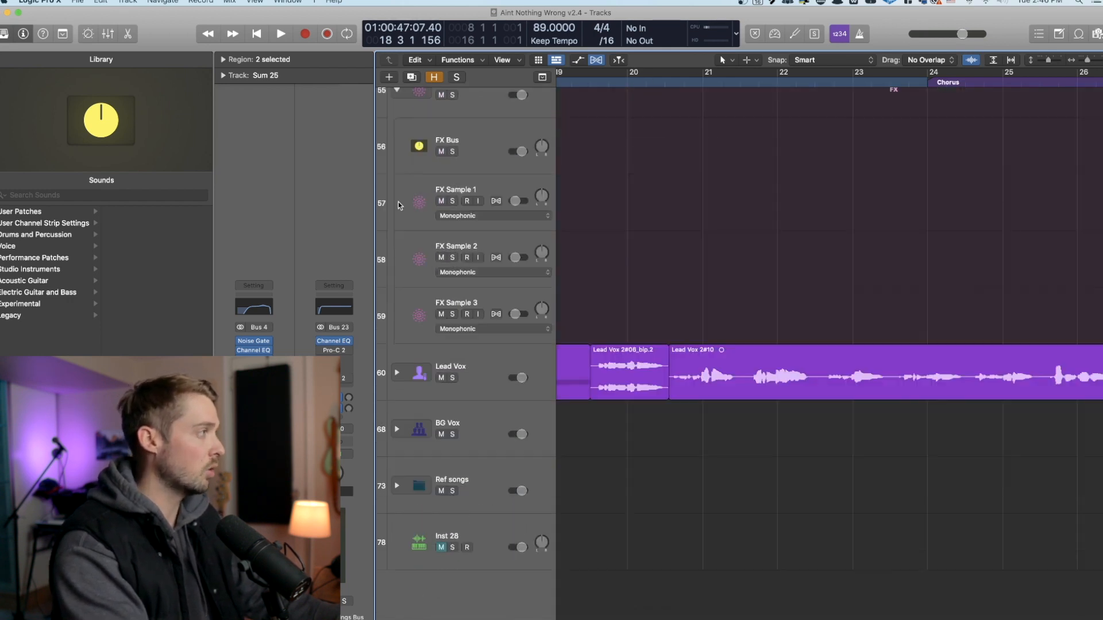
{"action": "scroll", "coordinate": [405, 140], "scroll_direction": "up", "scroll_amount": 1}
{"action": "left_click", "coordinate": [397, 95]}
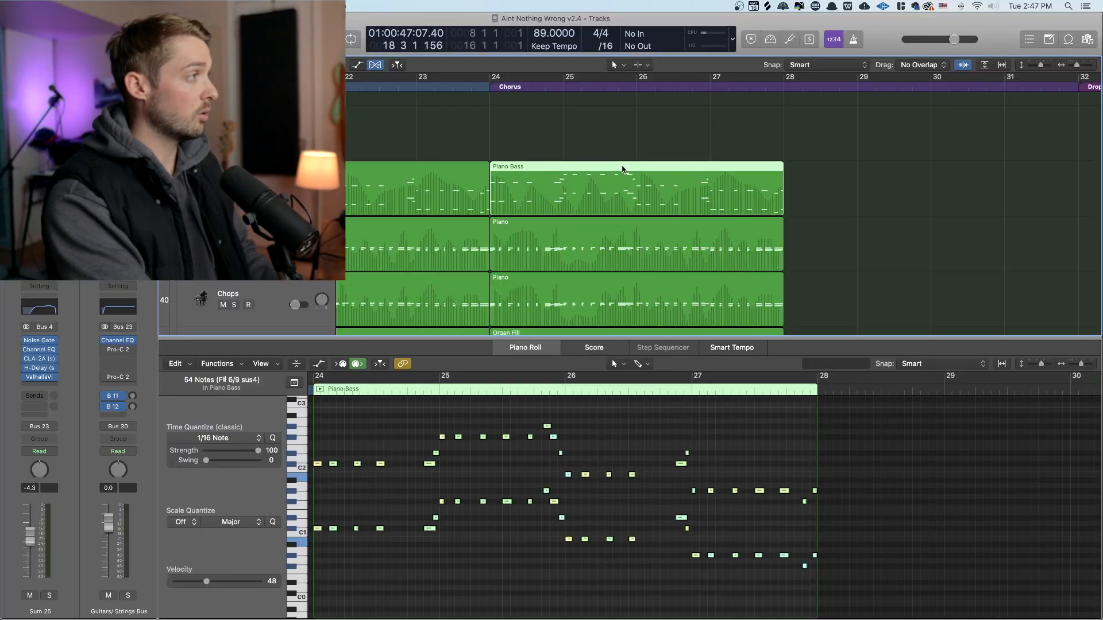
Open the chorus Piano Bass region in the Piano Roll and quantize all its notes with strength 64 and swing 41
{"action": "double_click", "coordinate": [622, 169]}
{"action": "double_click", "coordinate": [622, 170]}
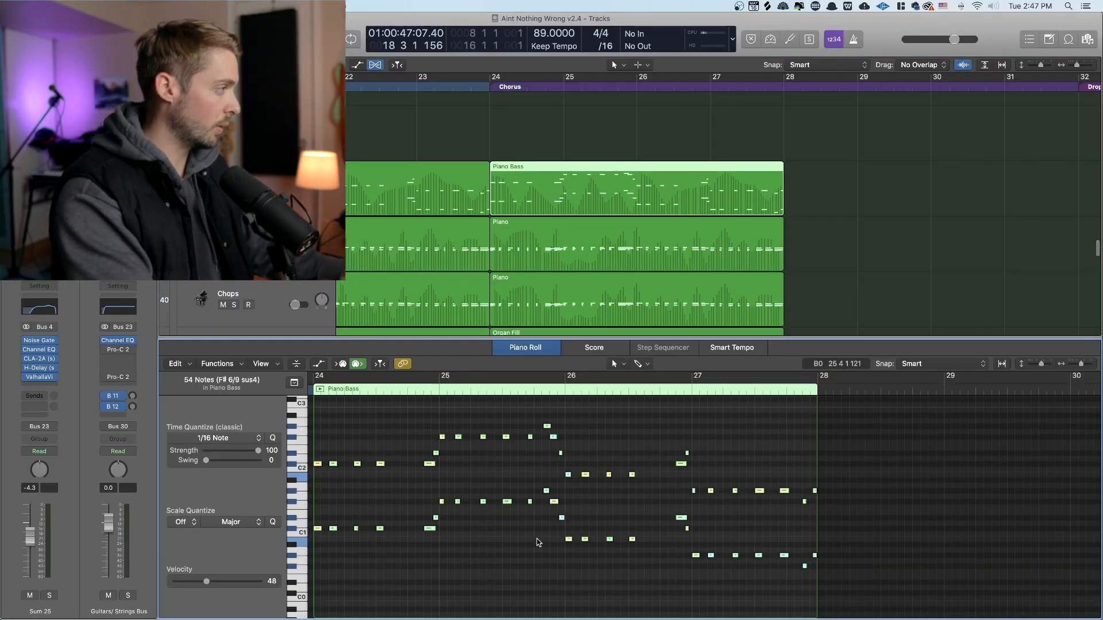
{"action": "scroll", "coordinate": [537, 543], "scroll_direction": "left", "scroll_amount": 2}
{"action": "left_click", "coordinate": [548, 562]}
{"action": "left_click_drag", "start_coordinate": [326, 592], "coordinate": [901, 415]}
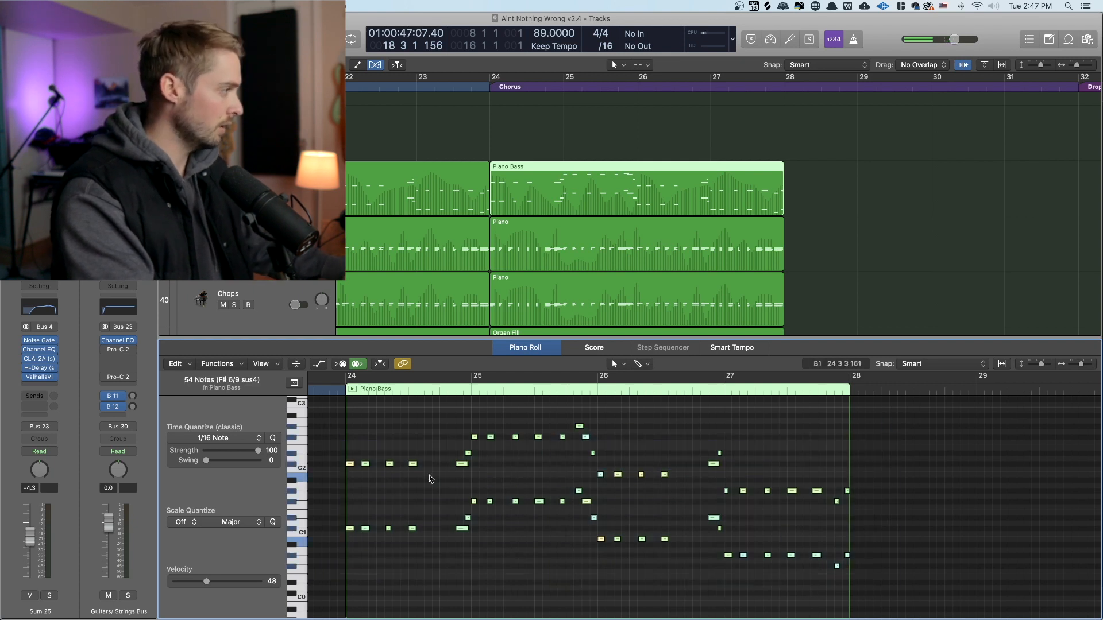
{"action": "left_click", "coordinate": [473, 584]}
{"action": "key", "text": "super+a"}
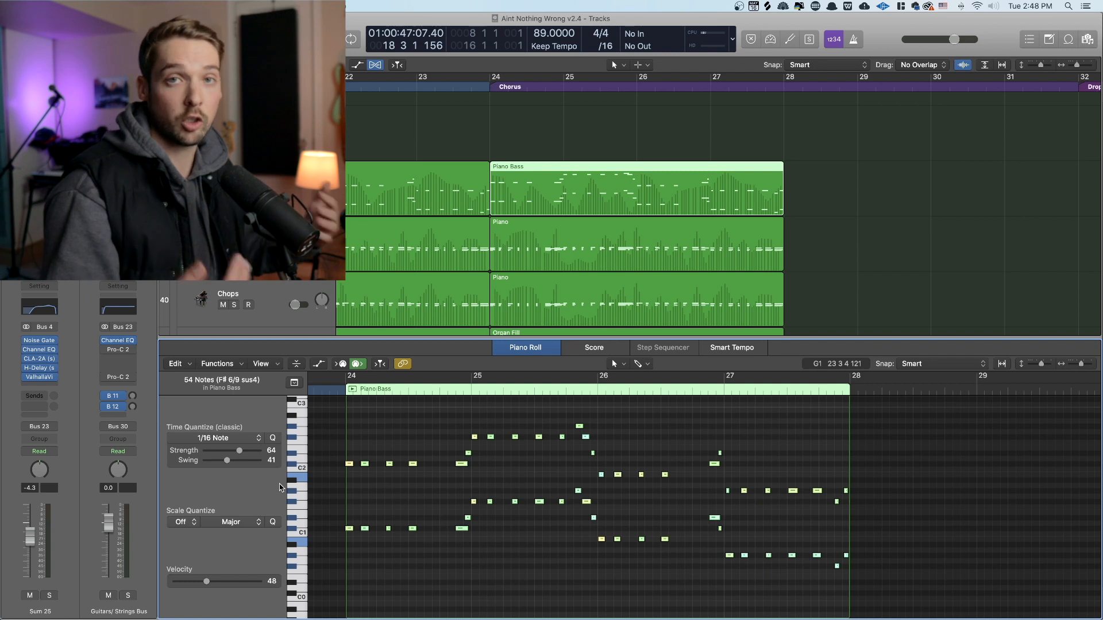
Humanize all Piano Bass notes with MIDI Transform, randomizing position by 10, velocity by 16 and length by 18
{"action": "left_click", "coordinate": [670, 588]}
{"action": "left_click_drag", "start_coordinate": [902, 618], "coordinate": [343, 422]}
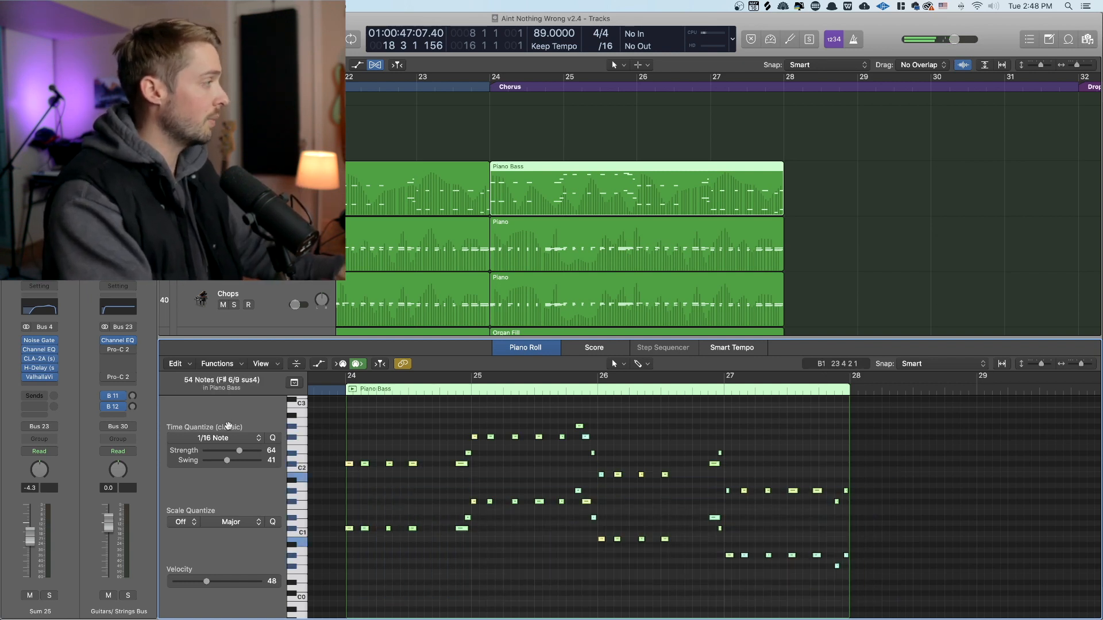
{"action": "key", "text": "super+a"}
{"action": "left_click", "coordinate": [236, 366]}
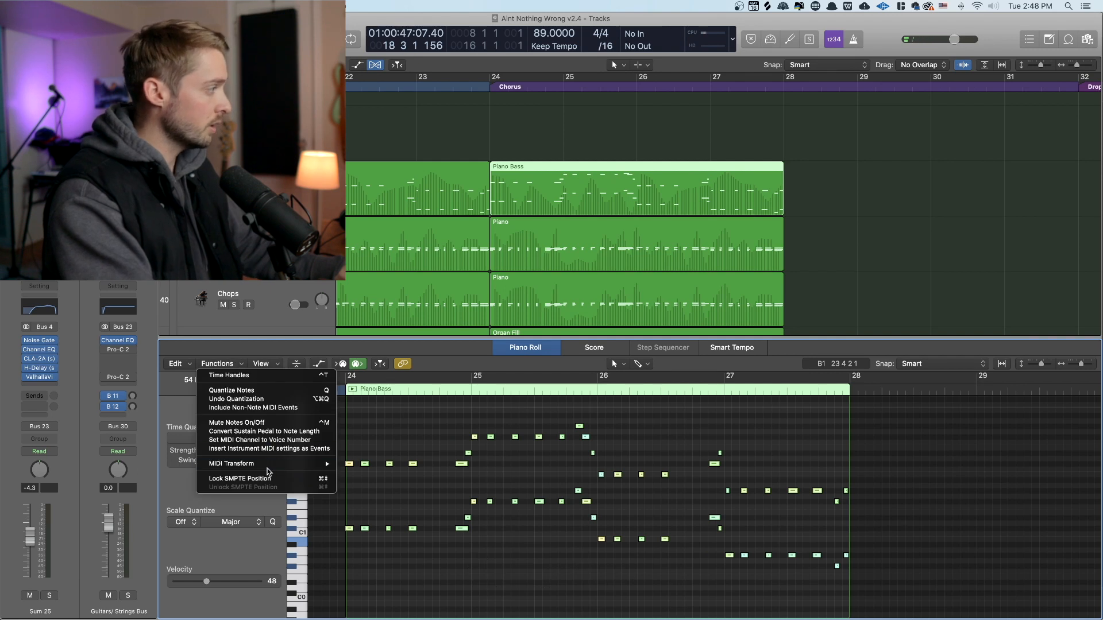
{"action": "mouse_move", "coordinate": [270, 465]}
{"action": "left_click", "coordinate": [364, 532]}
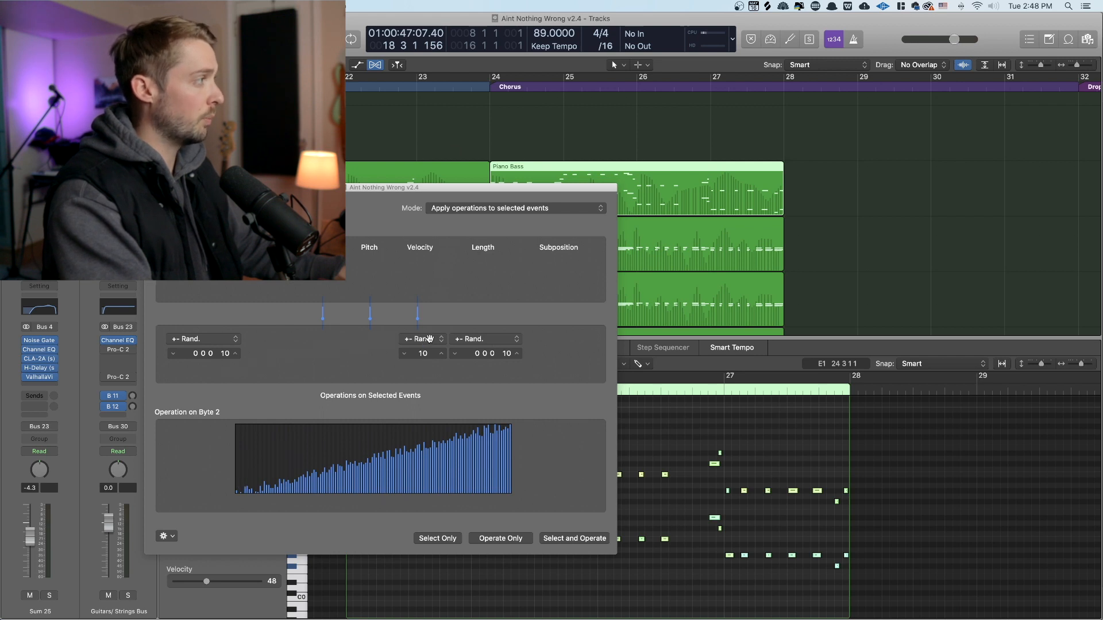
{"action": "left_click_drag", "start_coordinate": [423, 355], "coordinate": [422, 349]}
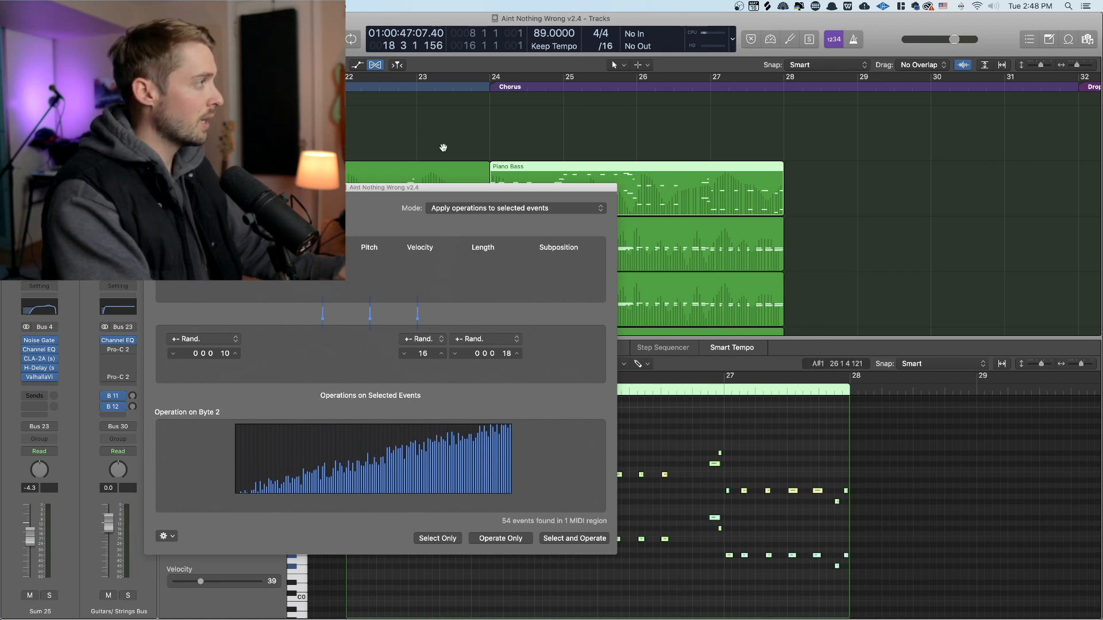
{"action": "left_click", "coordinate": [837, 502]}
{"action": "left_click", "coordinate": [151, 188]}
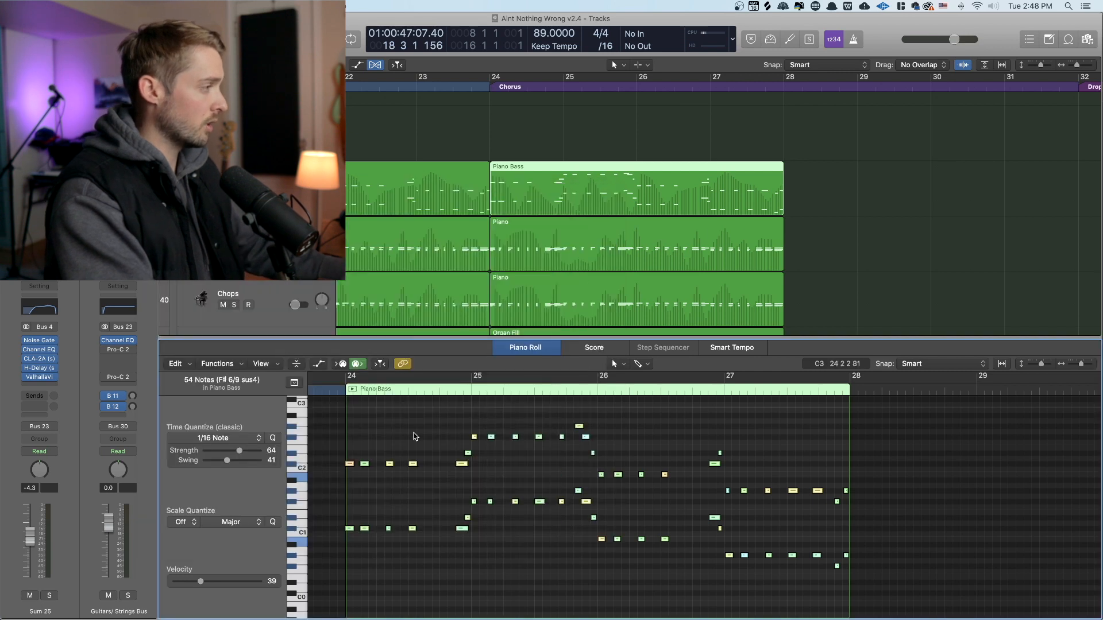
Play the chorus Piano Bass region from bar 24 and solo it to listen to the humanized notes
{"action": "key", "text": "space"}
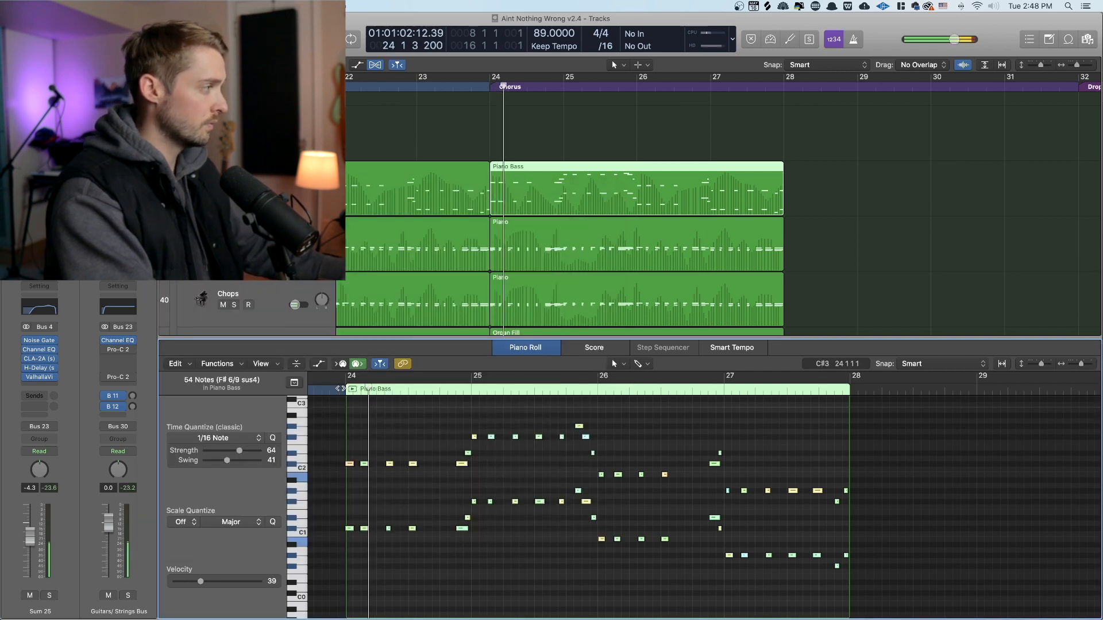
{"action": "key", "text": "ctrl+s"}
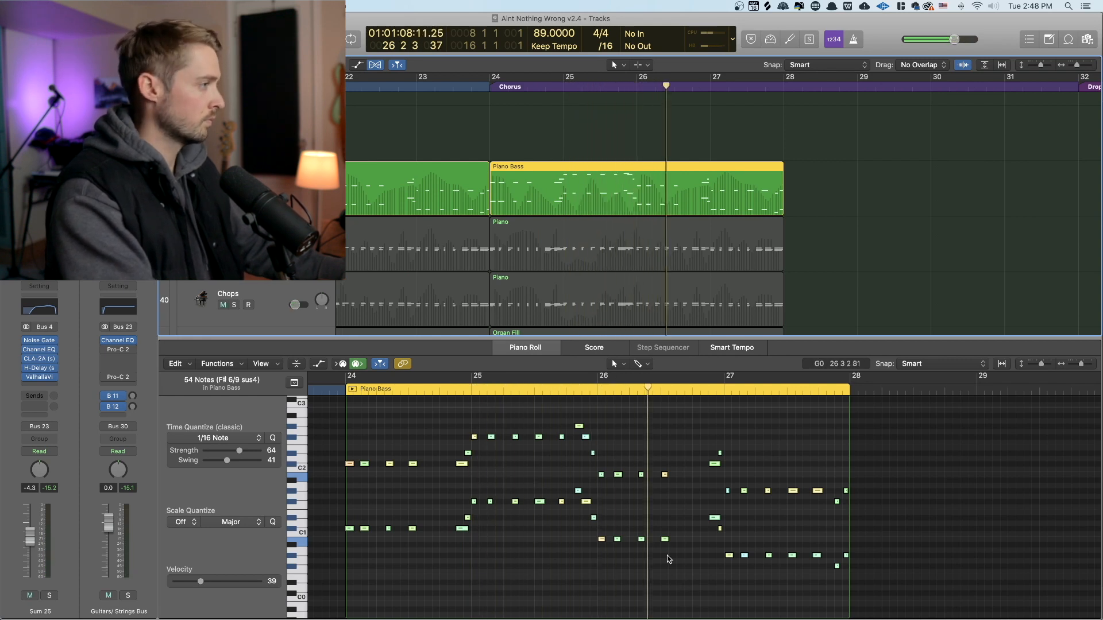
{"action": "key", "text": "space"}
{"action": "left_click", "coordinate": [492, 607]}
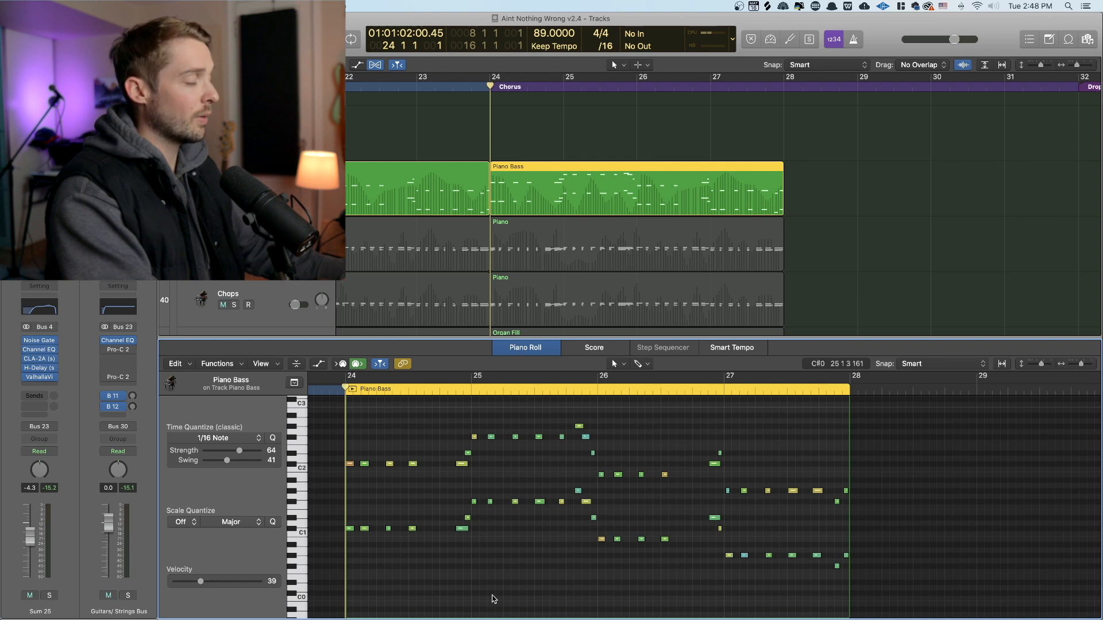
Set the time quantize strength of the chorus Piano Bass notes to 71
{"action": "left_click_drag", "start_coordinate": [247, 464], "coordinate": [251, 463]}
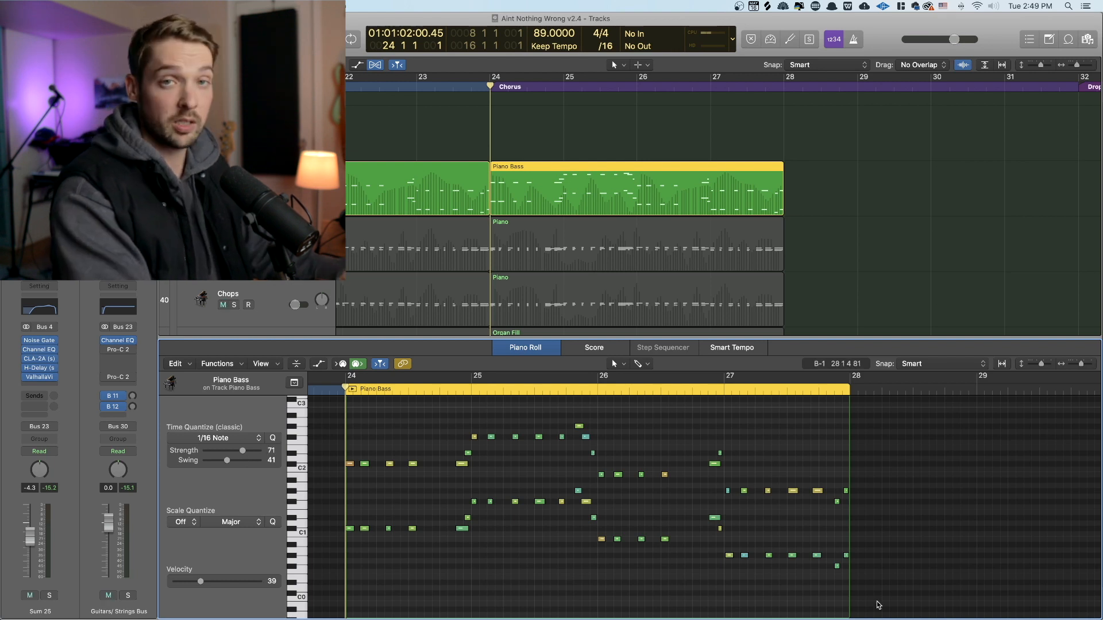
{"action": "left_click_drag", "start_coordinate": [874, 603], "coordinate": [321, 425]}
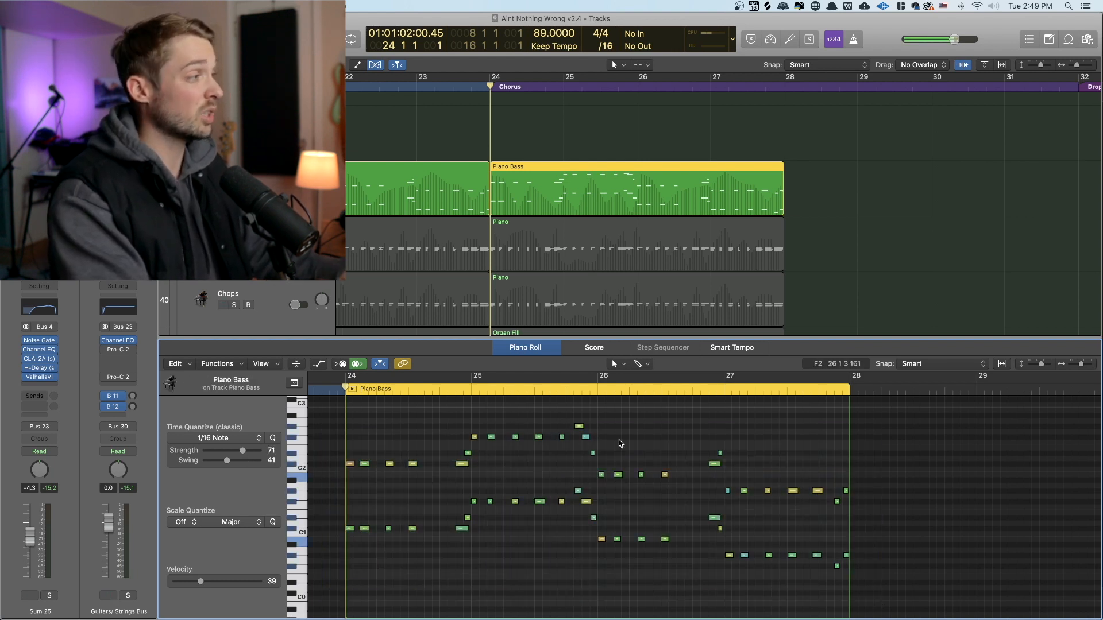
{"action": "left_click", "coordinate": [618, 443]}
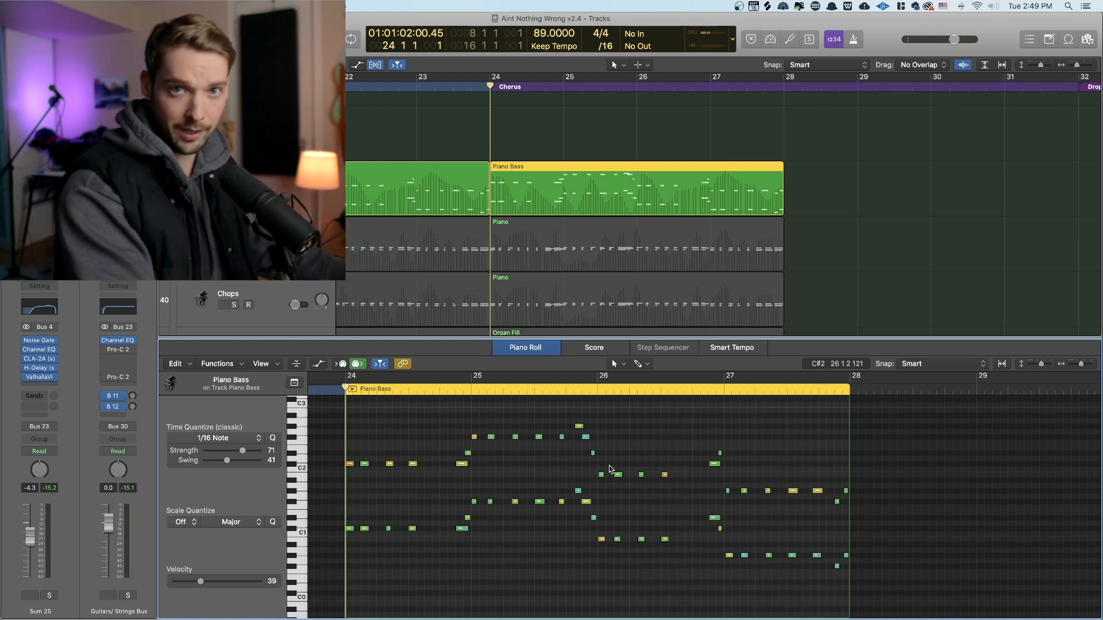
Add the Freeze control to the track headers
{"action": "scroll", "coordinate": [728, 200], "scroll_direction": "down", "scroll_amount": 15}
{"action": "left_click", "coordinate": [584, 227]}
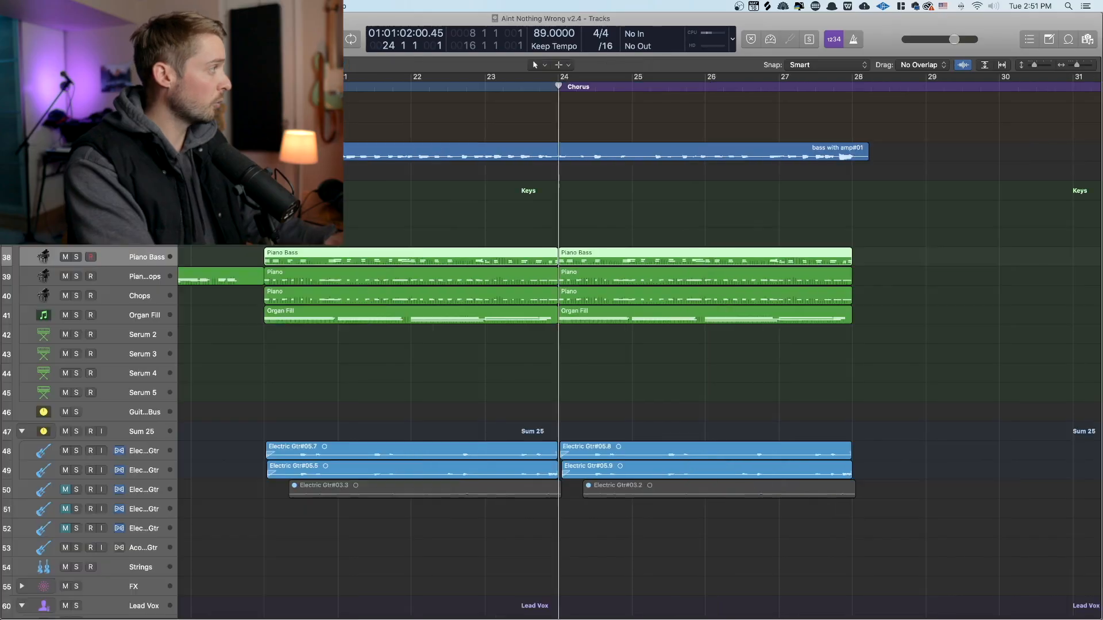
{"action": "right_click", "coordinate": [116, 262]}
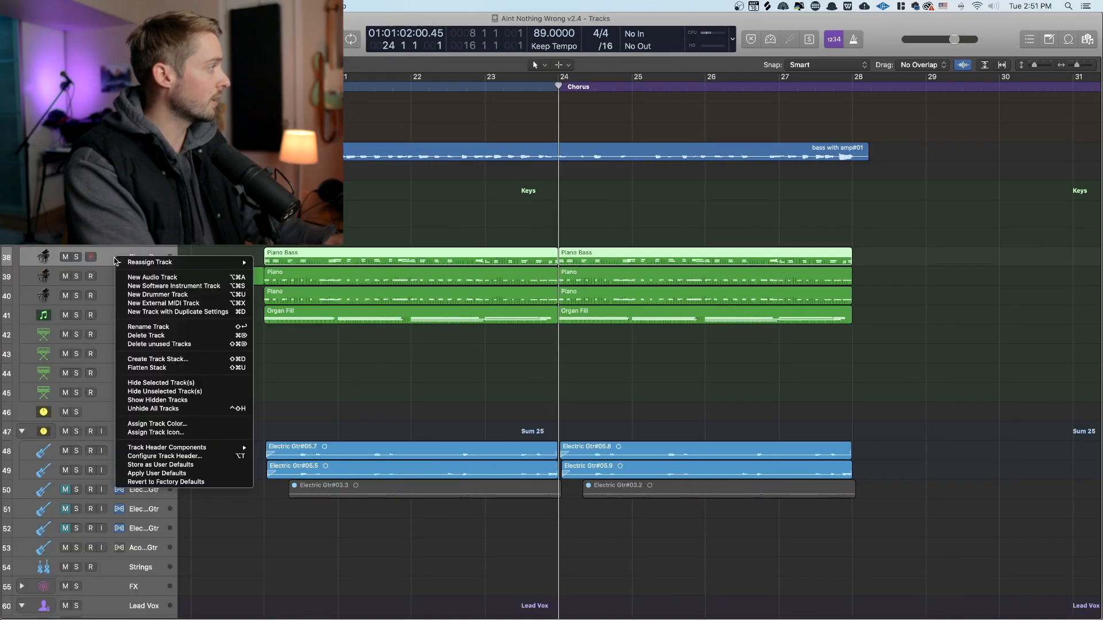
{"action": "mouse_move", "coordinate": [185, 448]}
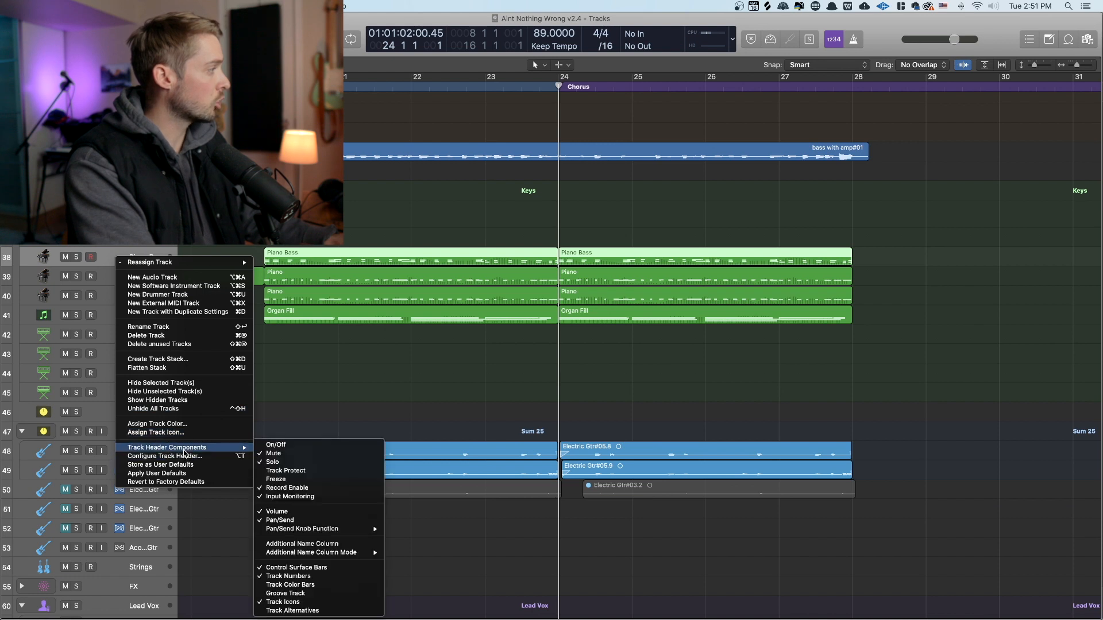
{"action": "left_click", "coordinate": [287, 480]}
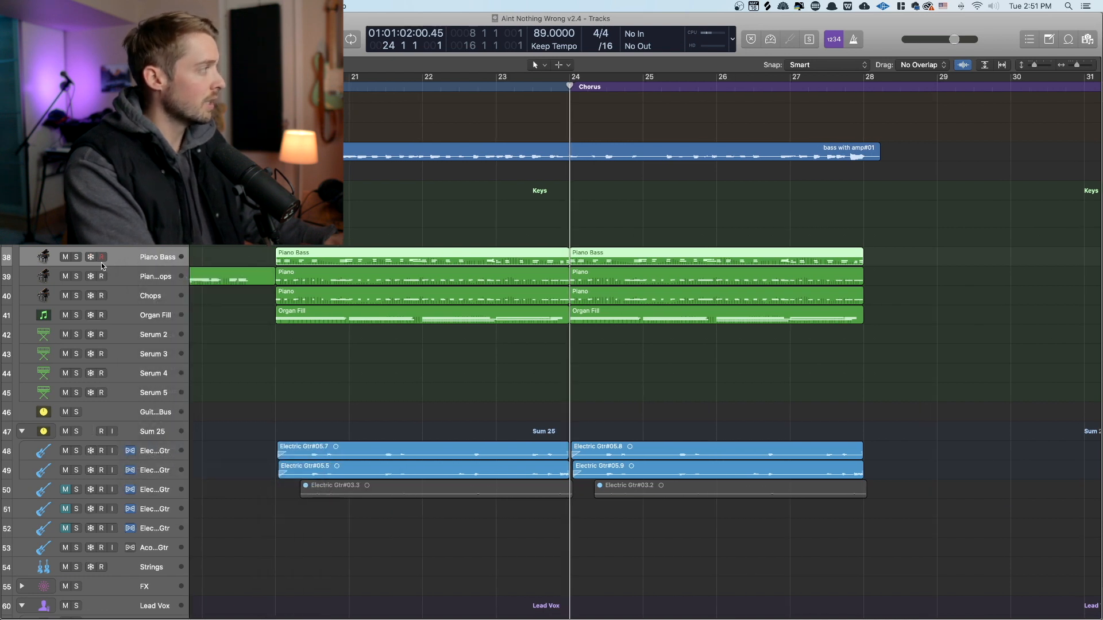
Set the cycle range from about bar 19.3 to 28.3 and freeze the Piano Bass track by starting playback
{"action": "scroll", "coordinate": [409, 360], "scroll_direction": "left", "scroll_amount": 2}
{"action": "left_click_drag", "start_coordinate": [285, 76], "coordinate": [951, 78]}
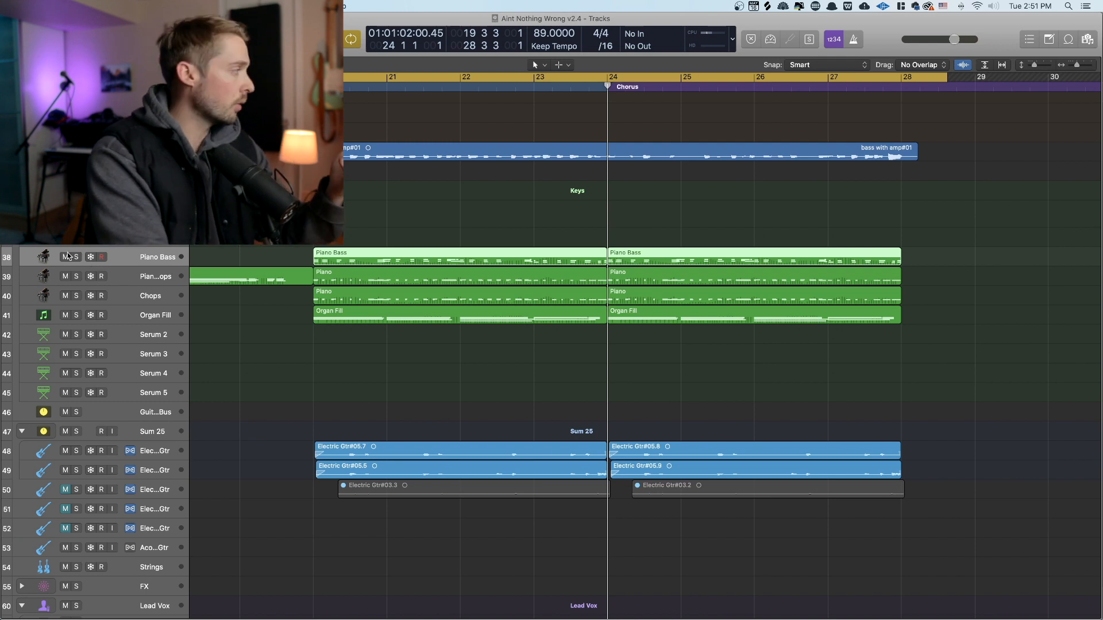
{"action": "left_click", "coordinate": [90, 257]}
{"action": "key", "text": "space"}
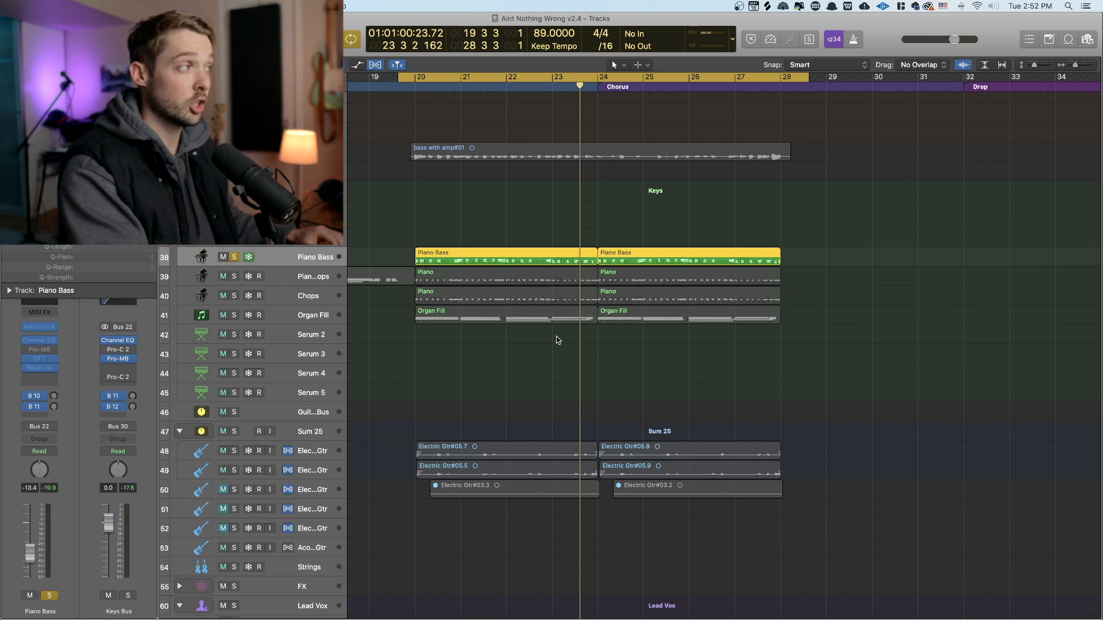
Open the frozen Piano Bass region at bar 20 in the Piano Roll and select two notes in bar 22
{"action": "left_click", "coordinate": [533, 227]}
{"action": "double_click", "coordinate": [523, 250]}
{"action": "left_click_drag", "start_coordinate": [655, 588], "coordinate": [629, 472]}
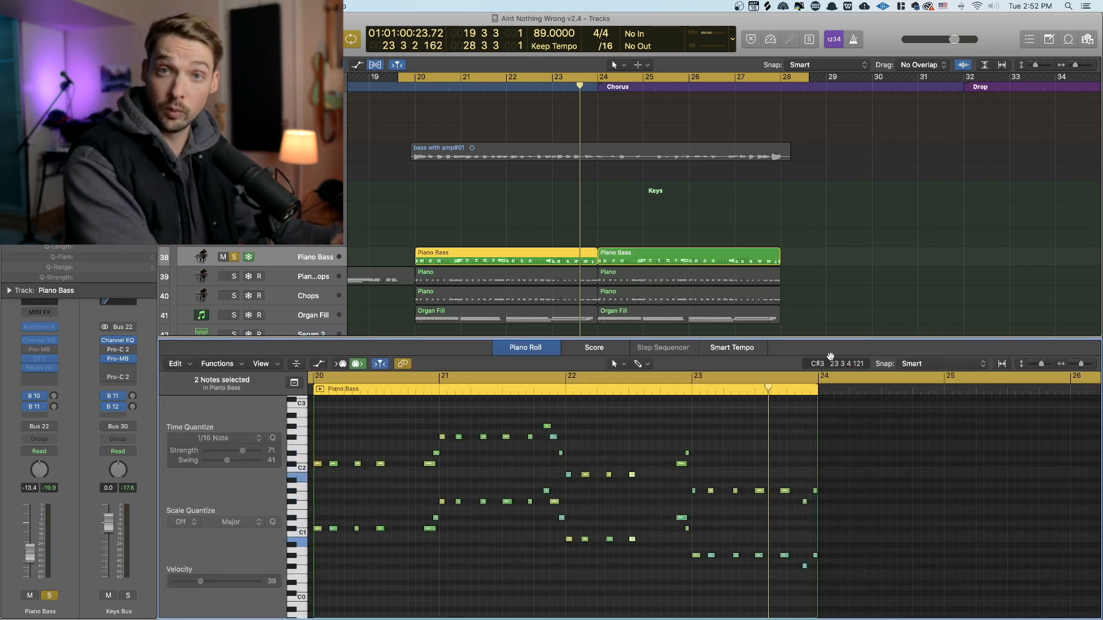
{"action": "left_click", "coordinate": [932, 262]}
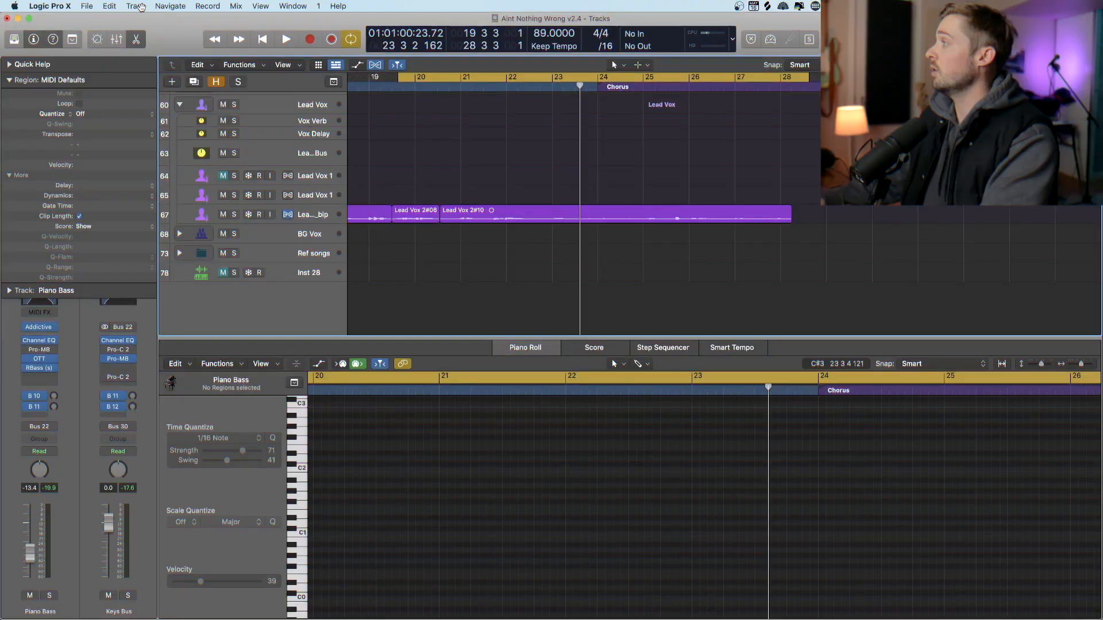
Create a new Drummer track and lower the loudness of its Big Room region to about the middle of the XY pad
{"action": "left_click", "coordinate": [135, 6]}
{"action": "left_click", "coordinate": [172, 49]}
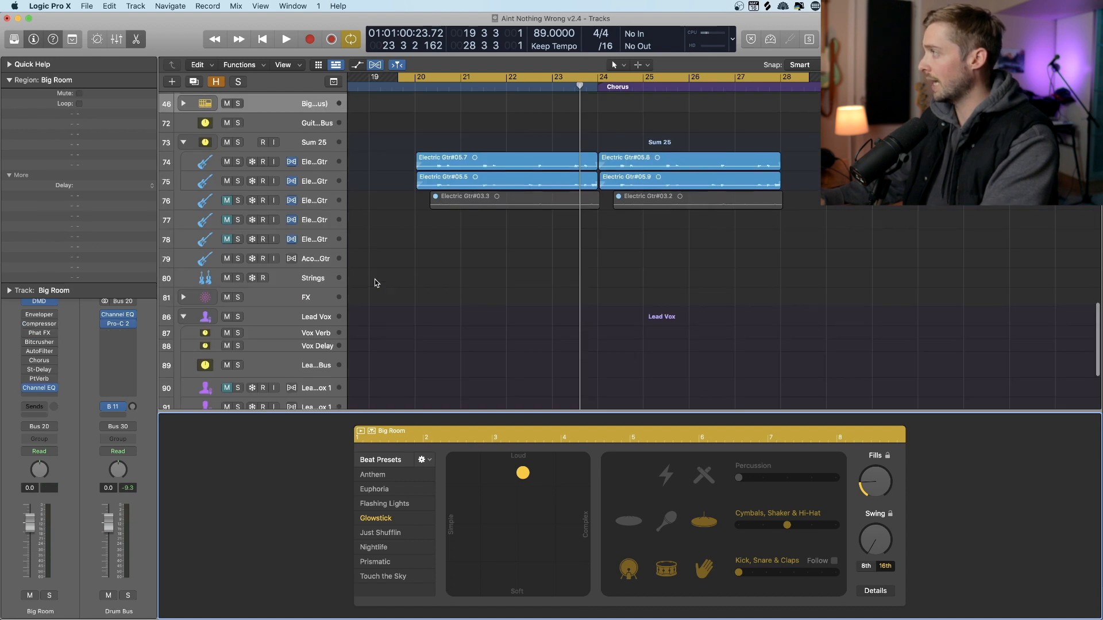
{"action": "scroll", "coordinate": [379, 280], "scroll_direction": "up", "scroll_amount": 8}
{"action": "scroll", "coordinate": [492, 229], "scroll_direction": "left", "scroll_amount": 6}
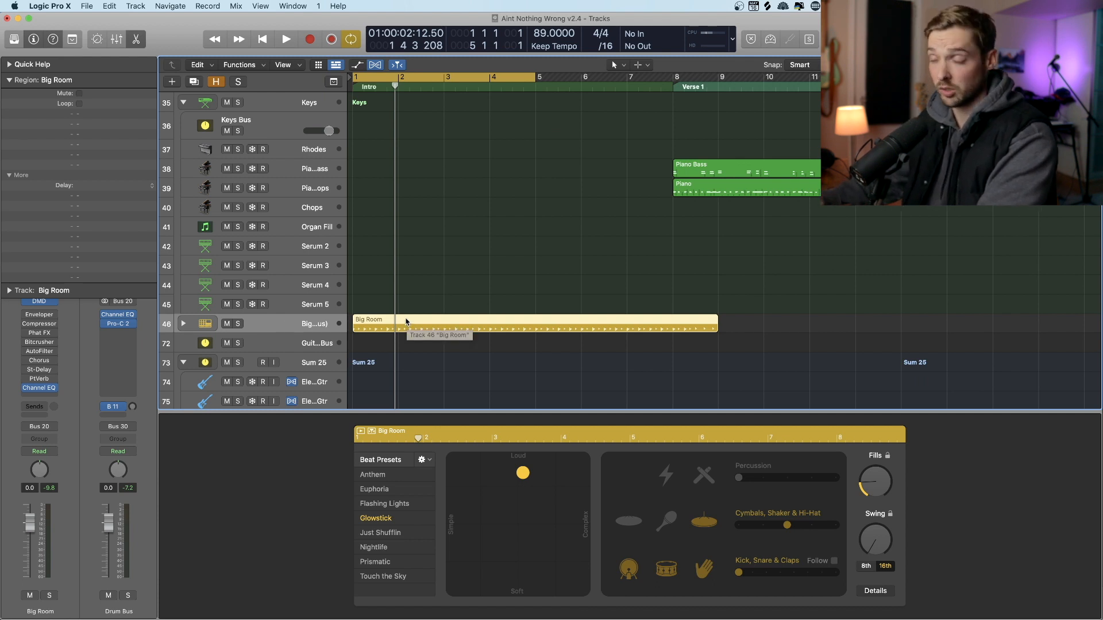
{"action": "left_click_drag", "start_coordinate": [480, 360], "coordinate": [448, 324]}
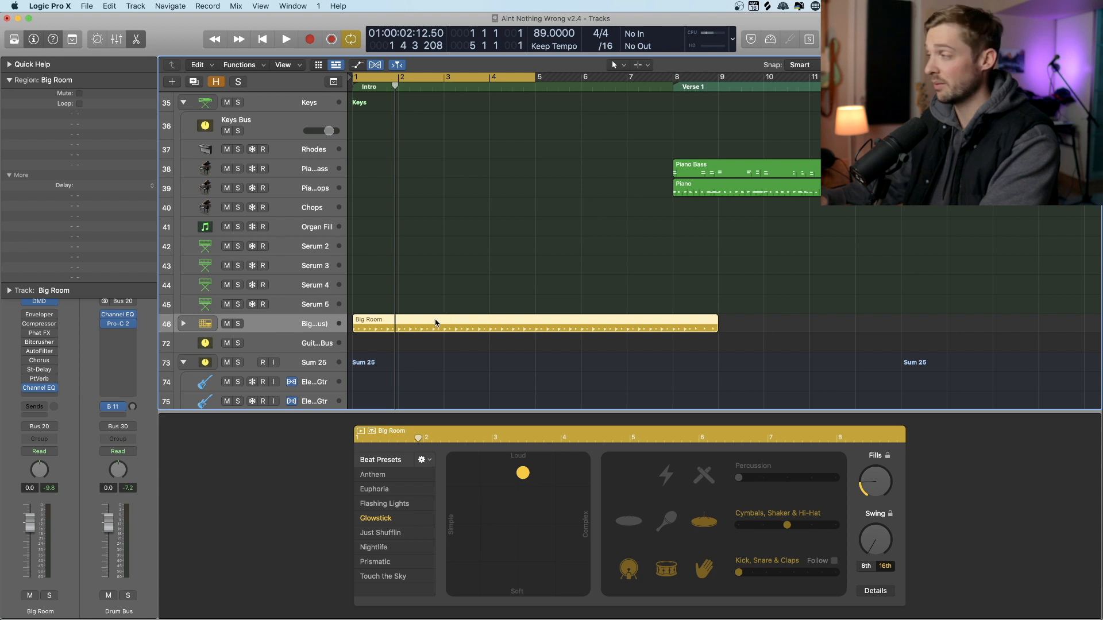
{"action": "left_click_drag", "start_coordinate": [524, 481], "coordinate": [541, 517]}
Create a software instrument track with the Chrome electronic drum kit and move the Big Room drummer region onto it
{"action": "scroll", "coordinate": [339, 258], "scroll_direction": "down", "scroll_amount": 5}
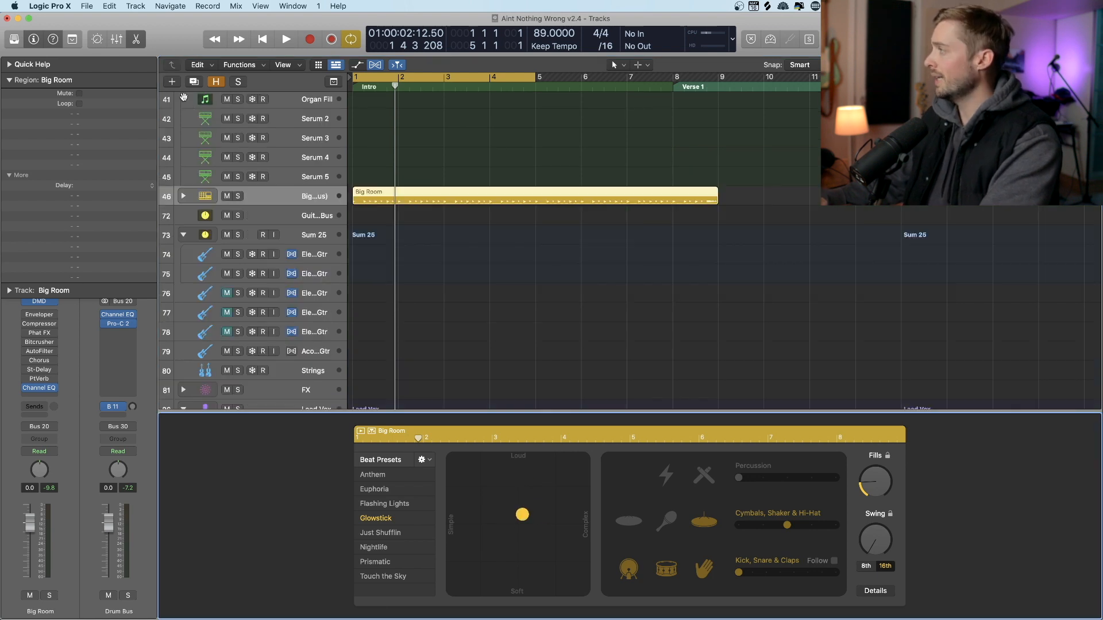
{"action": "left_click", "coordinate": [172, 82]}
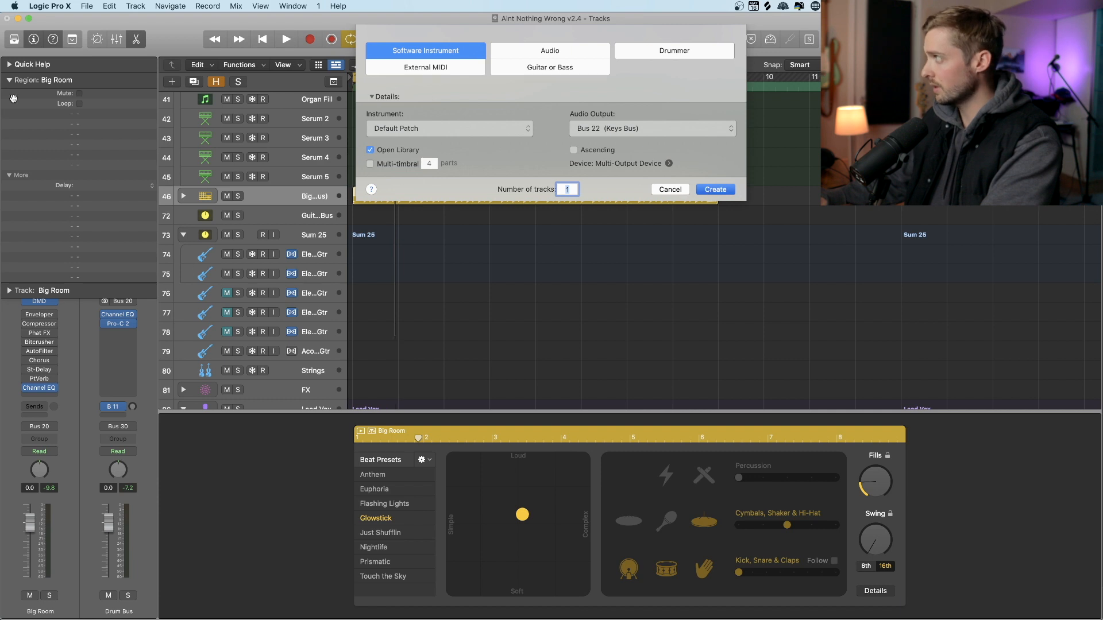
{"action": "key", "text": "Return"}
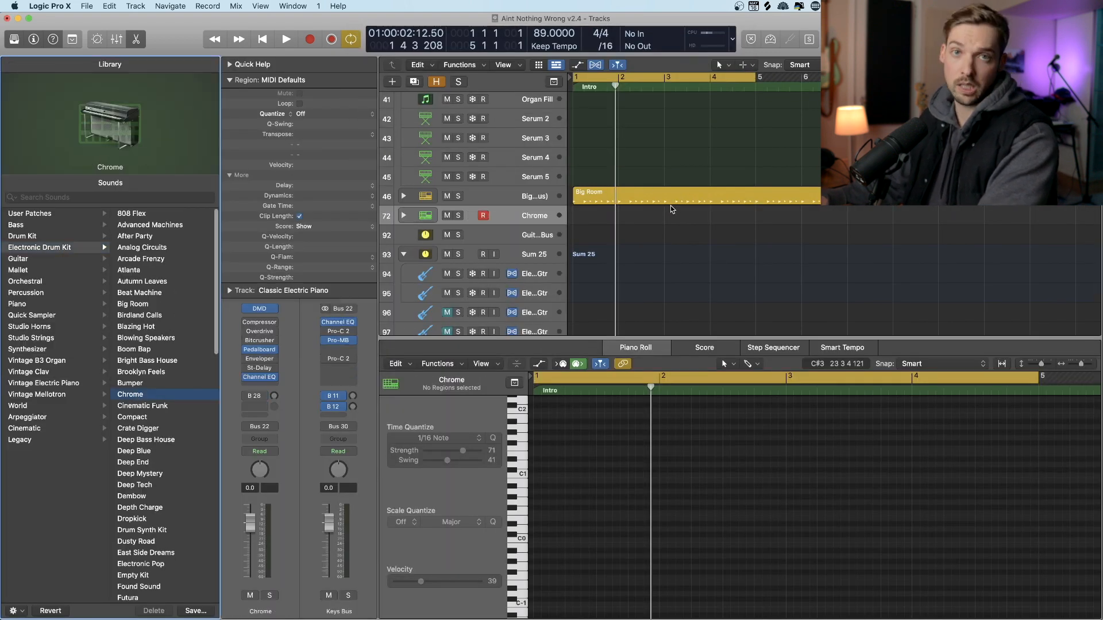
{"action": "left_click_drag", "start_coordinate": [666, 198], "coordinate": [666, 218]}
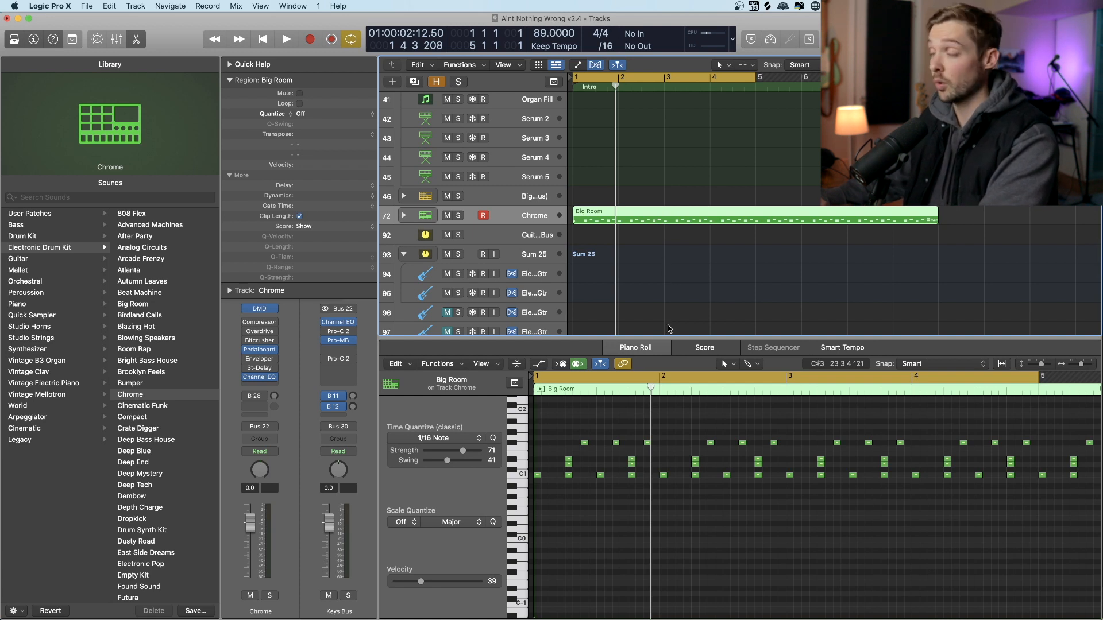
Play the converted Big Room region on the Chrome track and audition drum sounds on the Piano Roll keyboard
{"action": "key", "text": "space"}
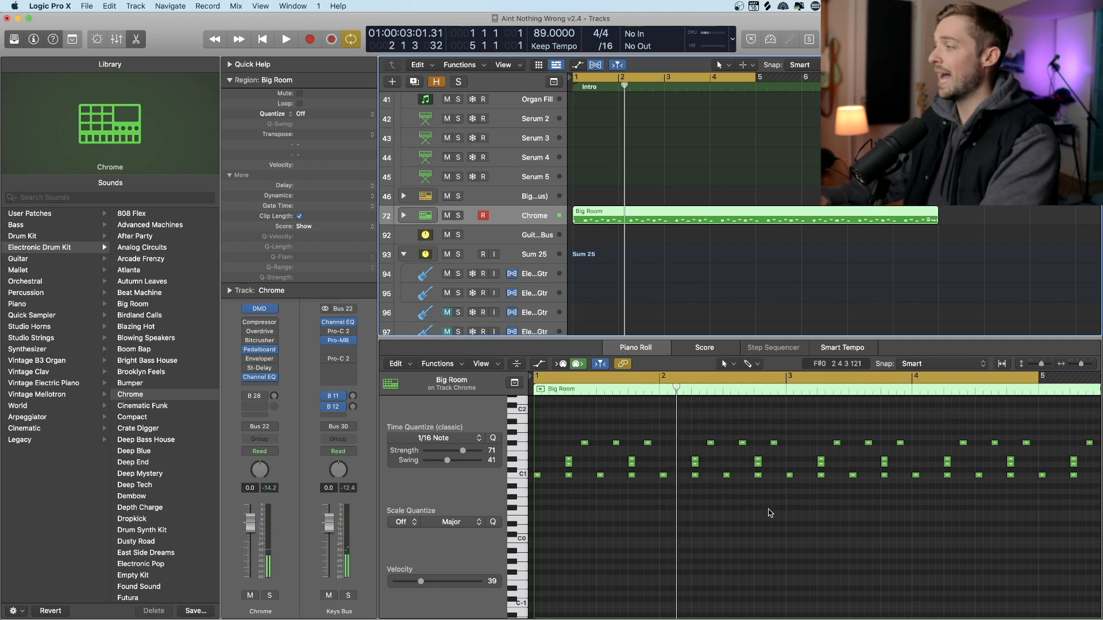
{"action": "left_click", "coordinate": [526, 465]}
{"action": "left_click_drag", "start_coordinate": [506, 459], "coordinate": [504, 459]}
{"action": "left_click", "coordinate": [511, 460]}
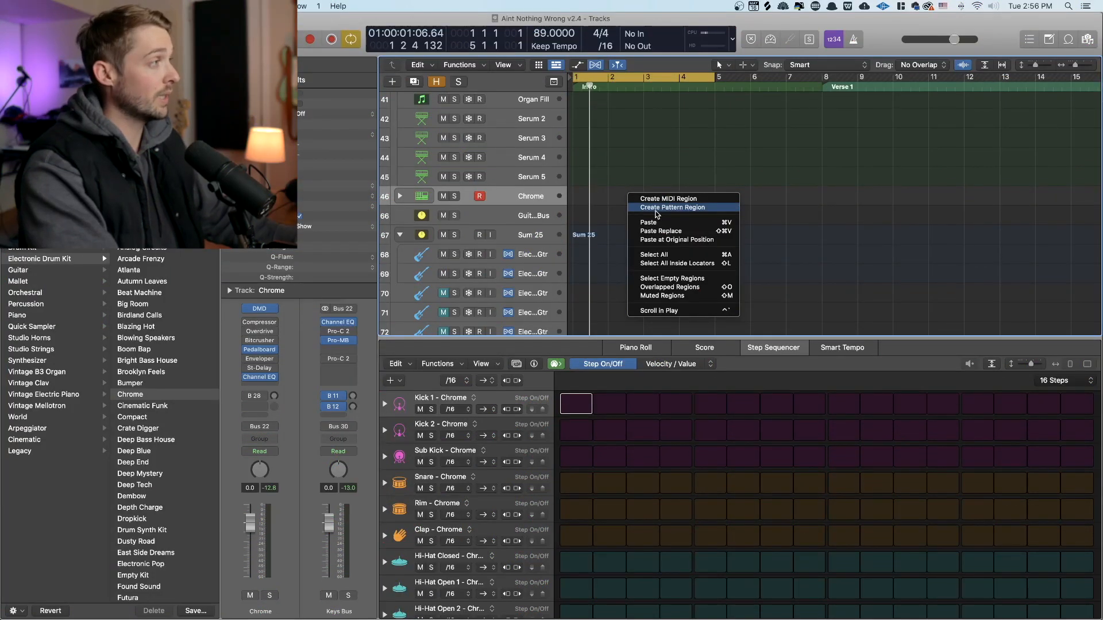
Create a Chrome pattern region with Kick 1 on steps 1 and 9, Snare on 5 and 13, and Hi-Hat Closed on 3, 7, 11 and 15
{"action": "left_click", "coordinate": [656, 210]}
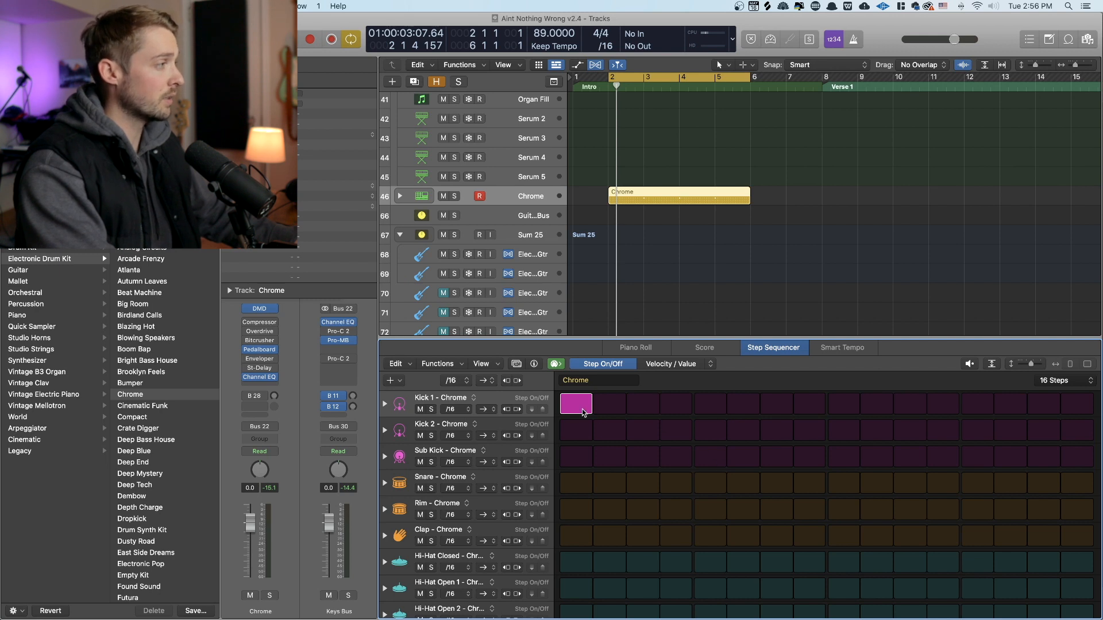
{"action": "left_click", "coordinate": [696, 458]}
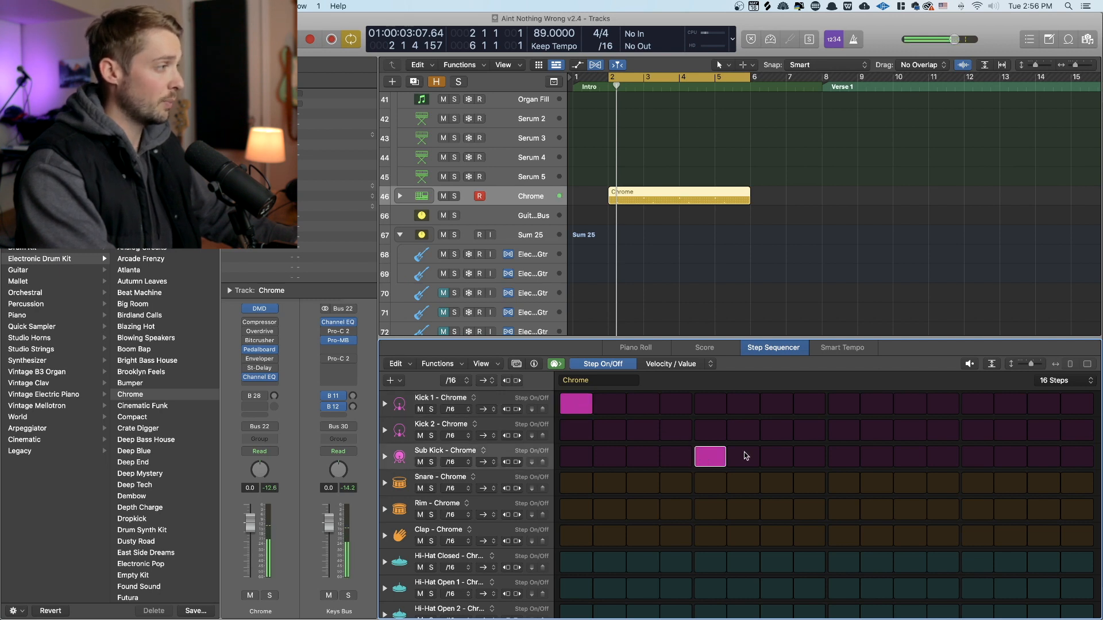
{"action": "left_click", "coordinate": [855, 409]}
{"action": "left_click", "coordinate": [984, 460]}
{"action": "left_click", "coordinate": [978, 483]}
{"action": "left_click", "coordinate": [713, 483]}
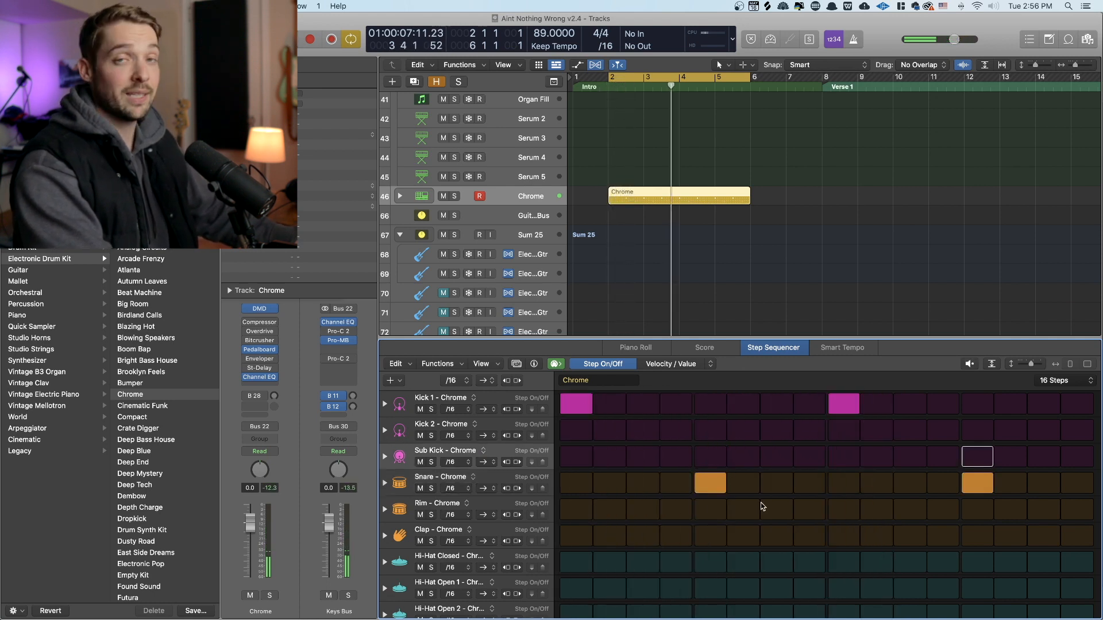
{"action": "left_click", "coordinate": [643, 561]}
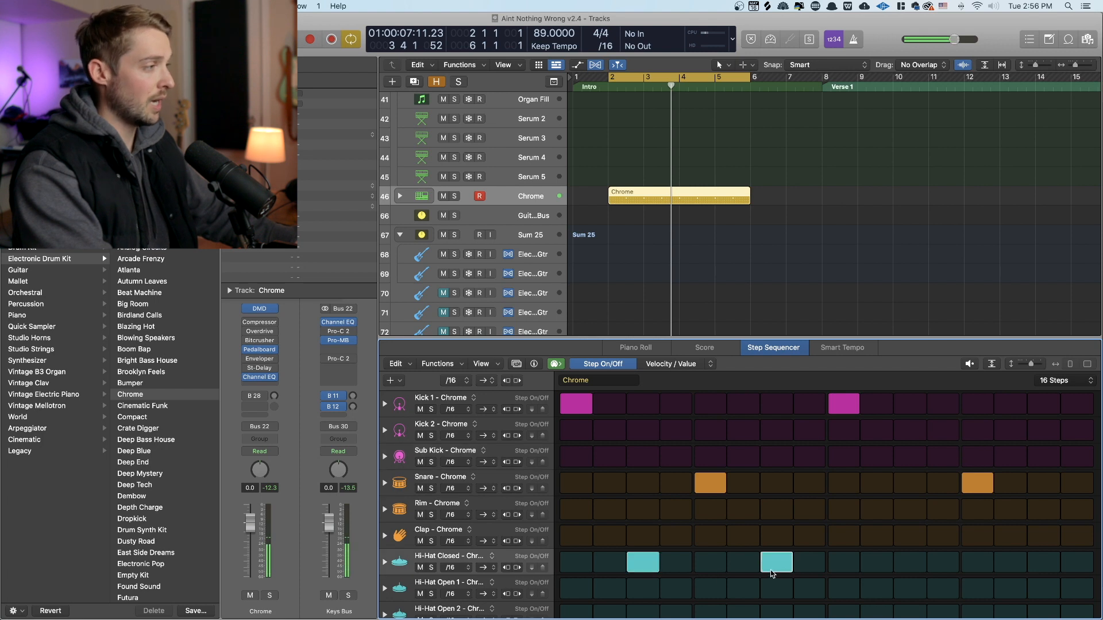
{"action": "left_click", "coordinate": [1039, 565]}
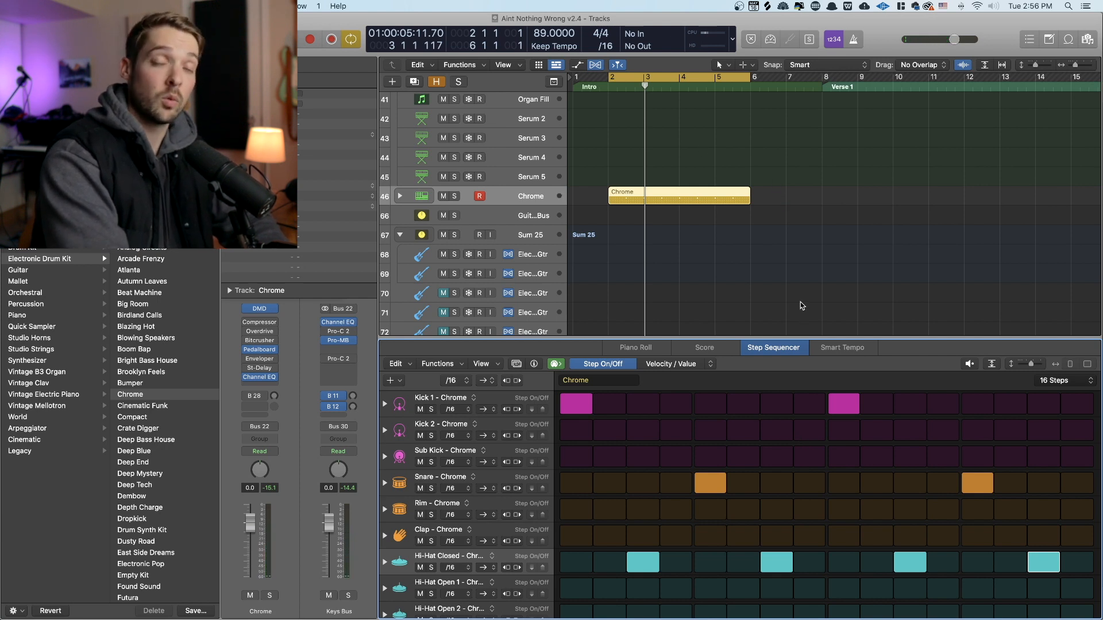
Convert the Chrome pattern region at bar 2 to a MIDI region, and undo the conversion
{"action": "left_click", "coordinate": [675, 200]}
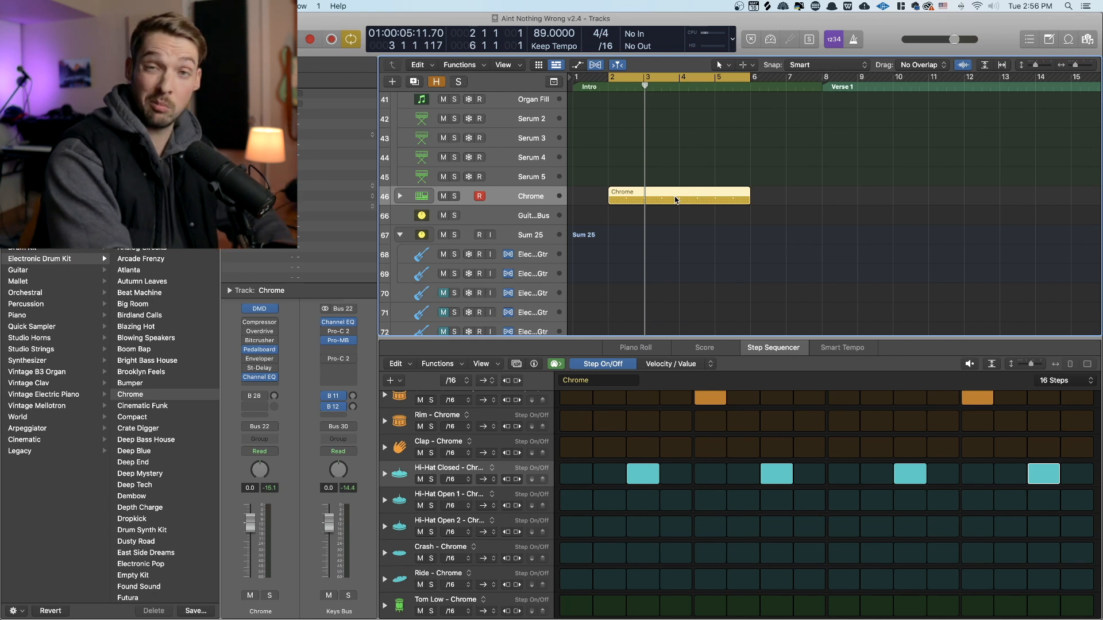
{"action": "right_click", "coordinate": [675, 200]}
{"action": "key", "text": "Escape"}
{"action": "right_click", "coordinate": [676, 198]}
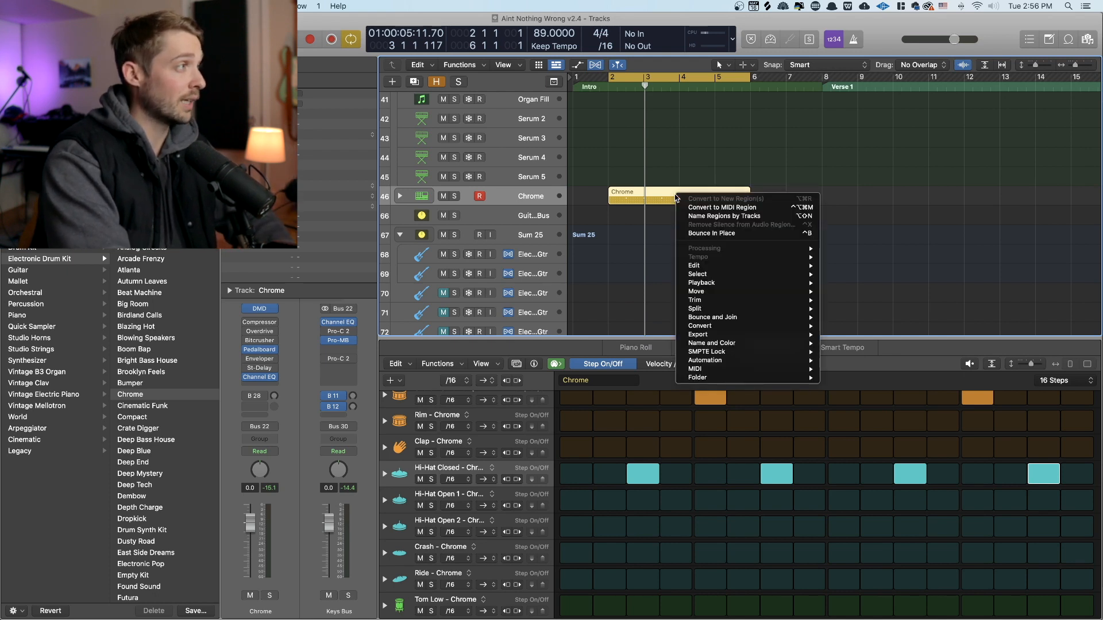
{"action": "left_click", "coordinate": [708, 208]}
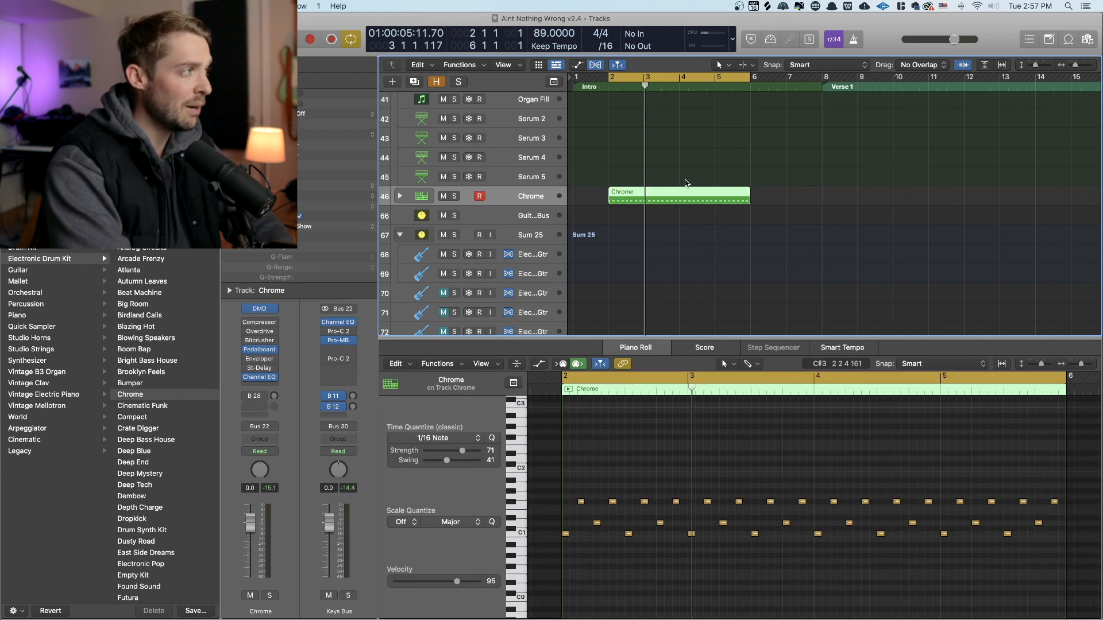
{"action": "left_click", "coordinate": [703, 211]}
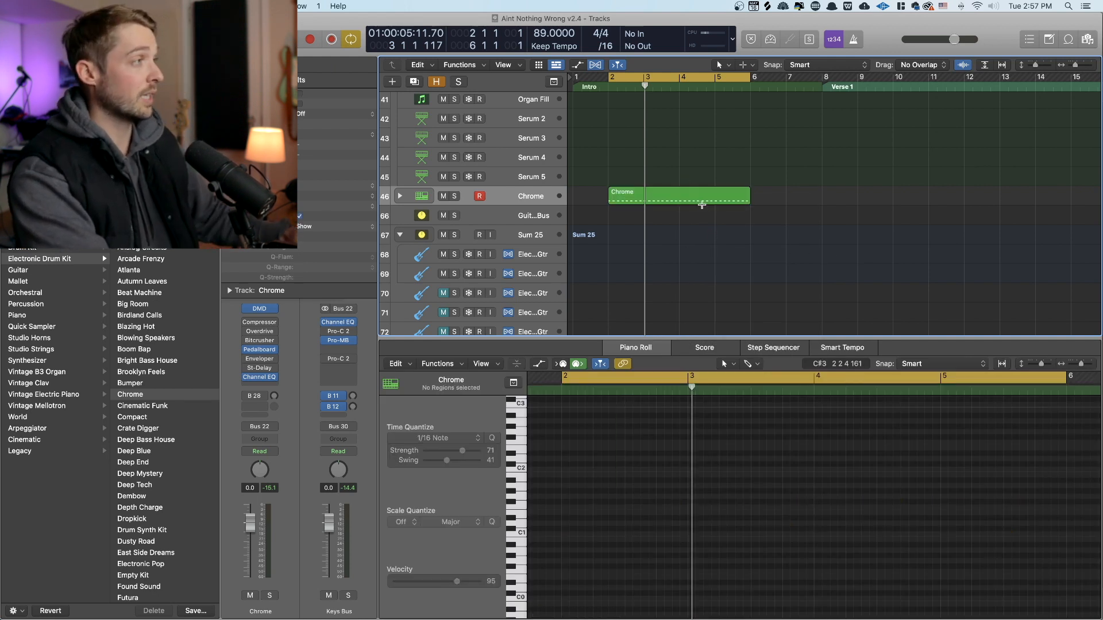
{"action": "left_click", "coordinate": [703, 207]}
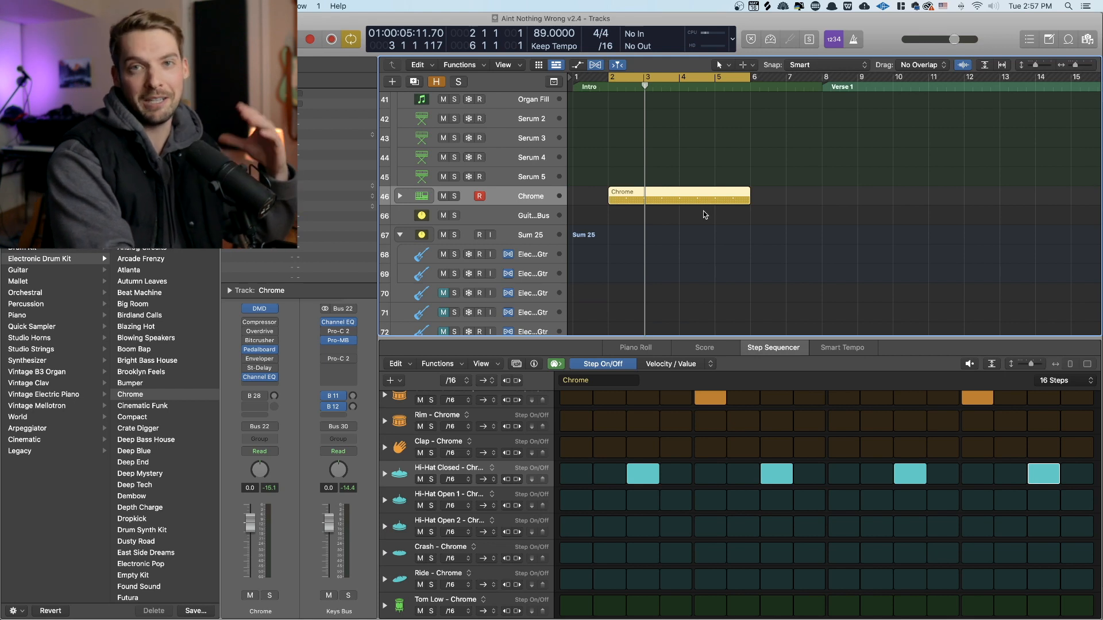